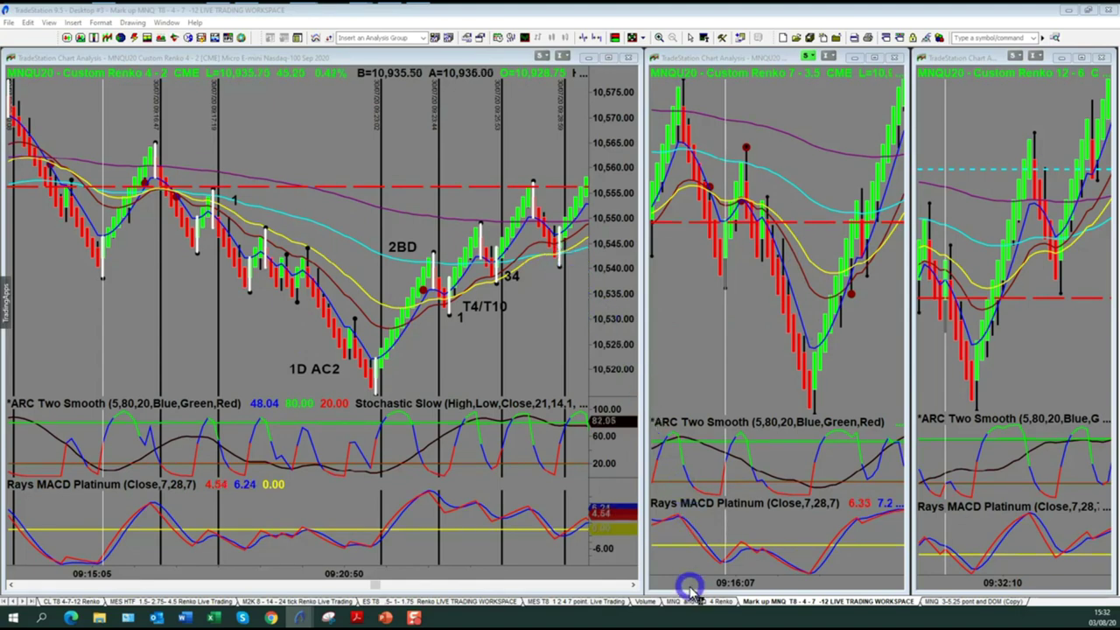
Review the volume figures in the Volume workspace, and return to the Mark up MNQ T8 - 4 - 7 -12 workspace.
left_click(647, 600)
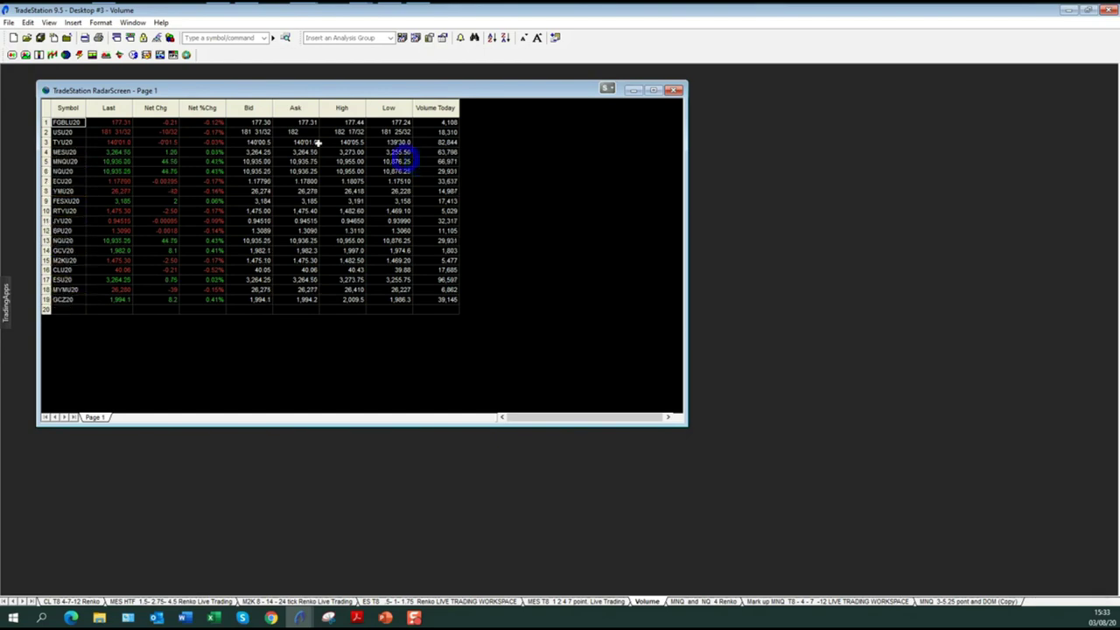
left_click(425, 149)
left_click(801, 602)
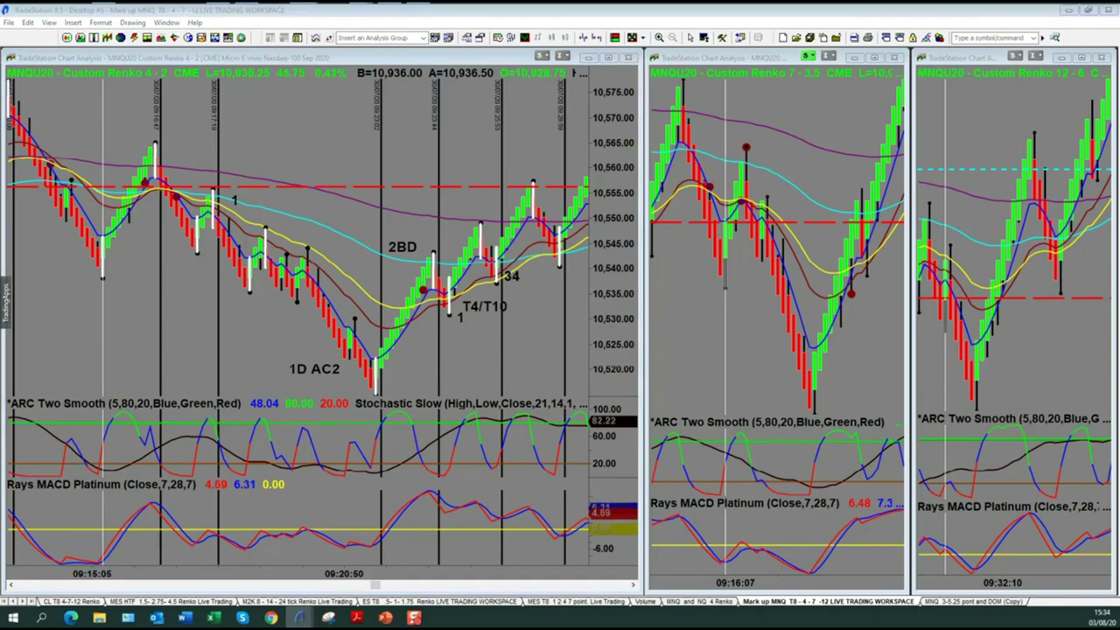
Switch to Adobe Acrobat Reader to read the MNQ 12 and 16 tick Renko targets and stops, and return to the charts.
key("alt+Tab")
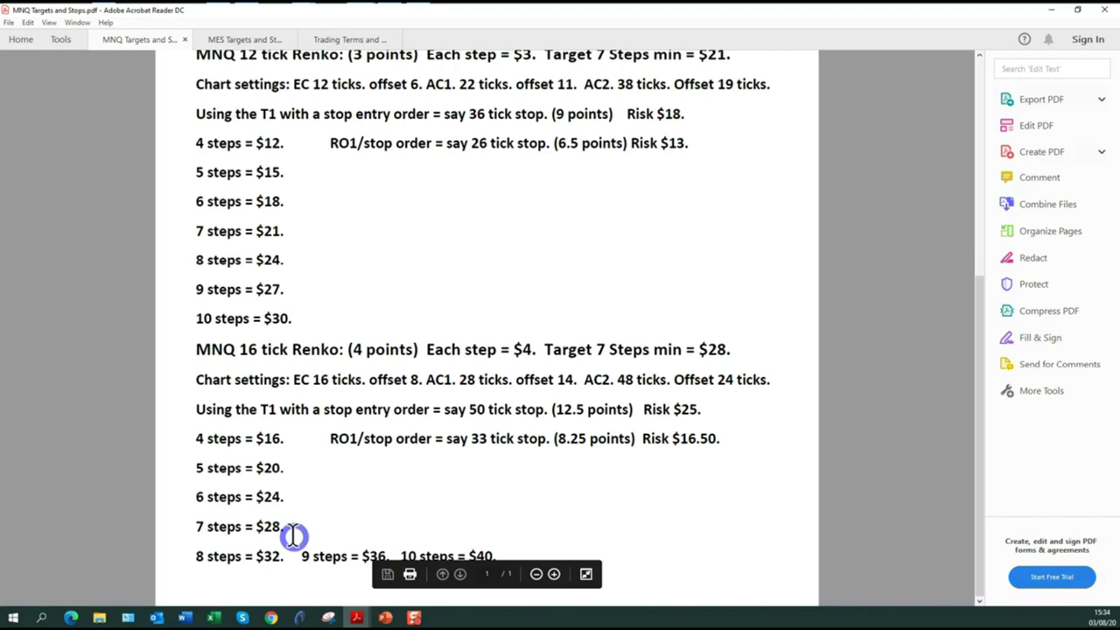
left_click(1050, 12)
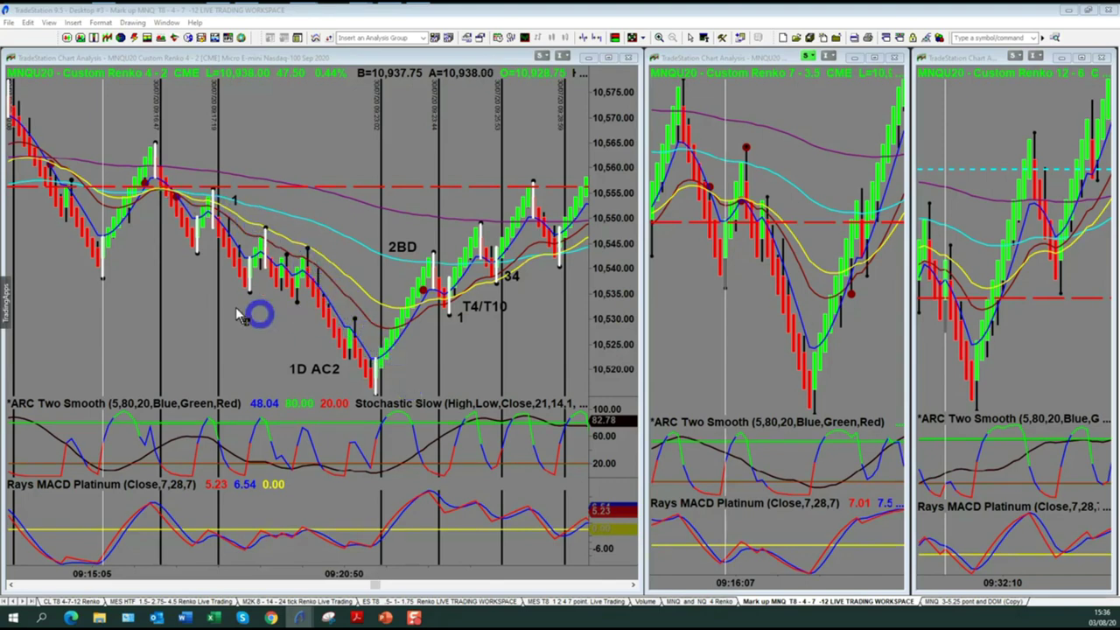
Move all three MNQ Renko charts back in time to examine the 3D, ABC/T10 and 2/3B setups around 09:00.
scroll(767, 308, "up", 4)
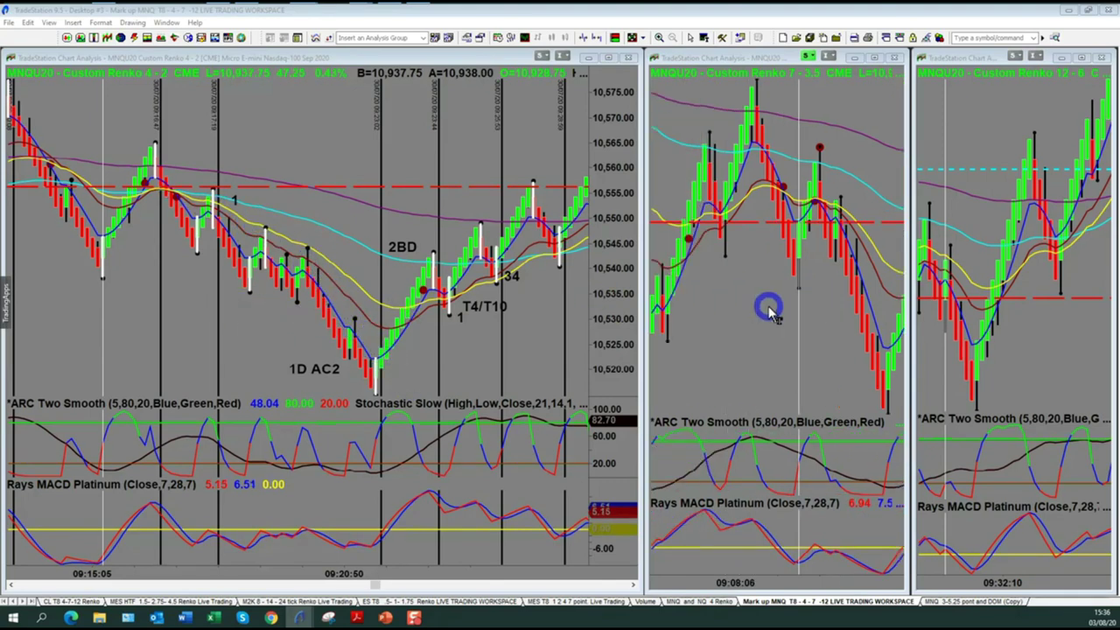
scroll(989, 303, "up", 5)
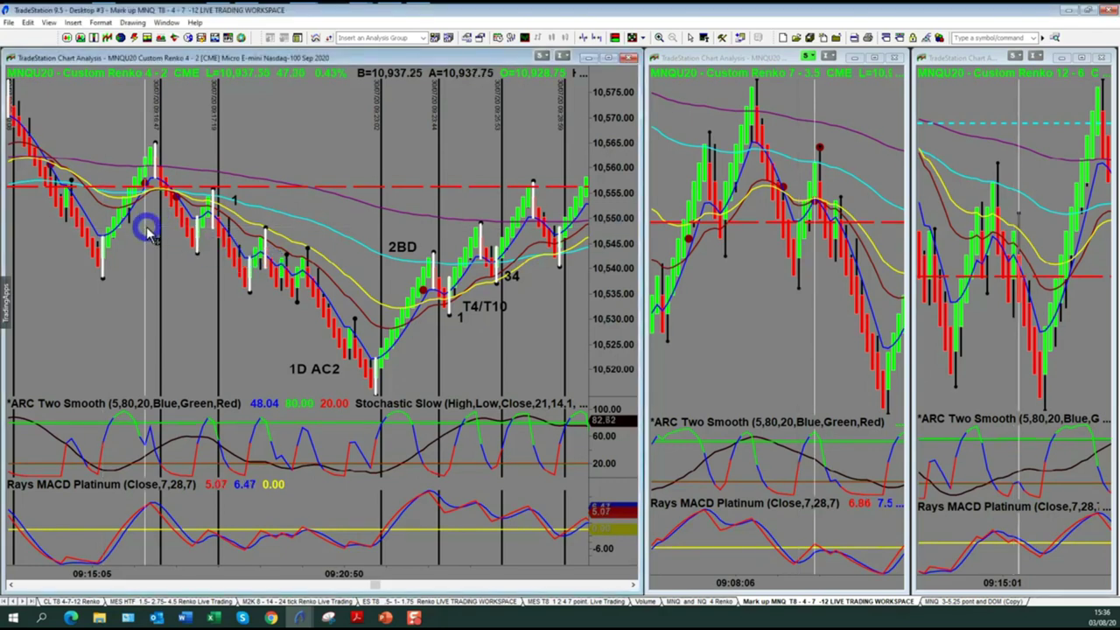
scroll(727, 227, "up", 3)
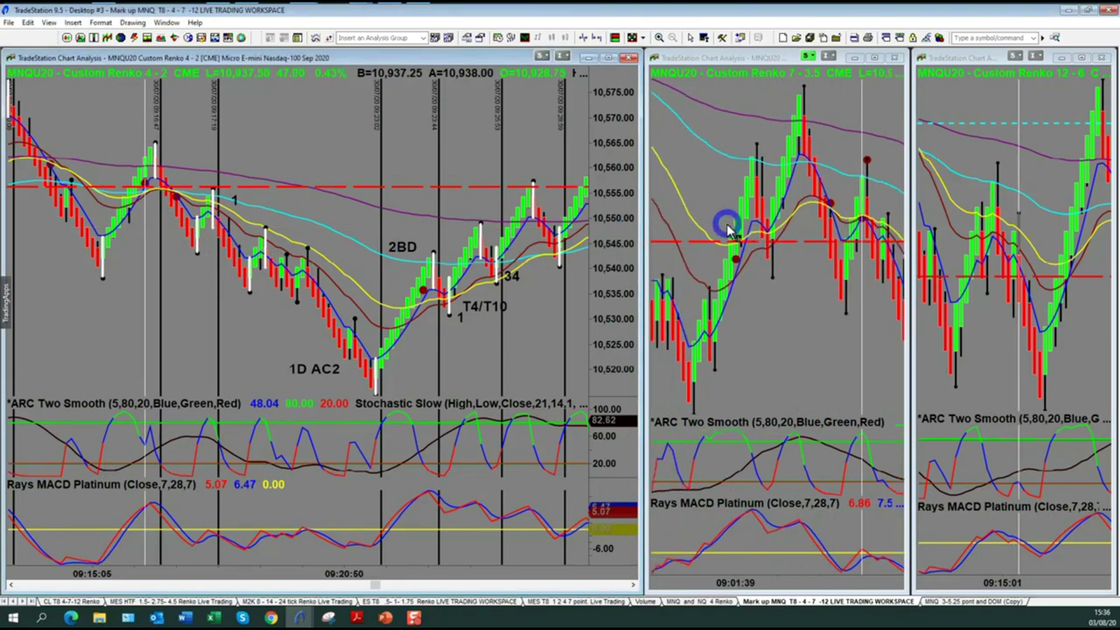
scroll(727, 228, "up", 2)
scroll(322, 326, "up", 3)
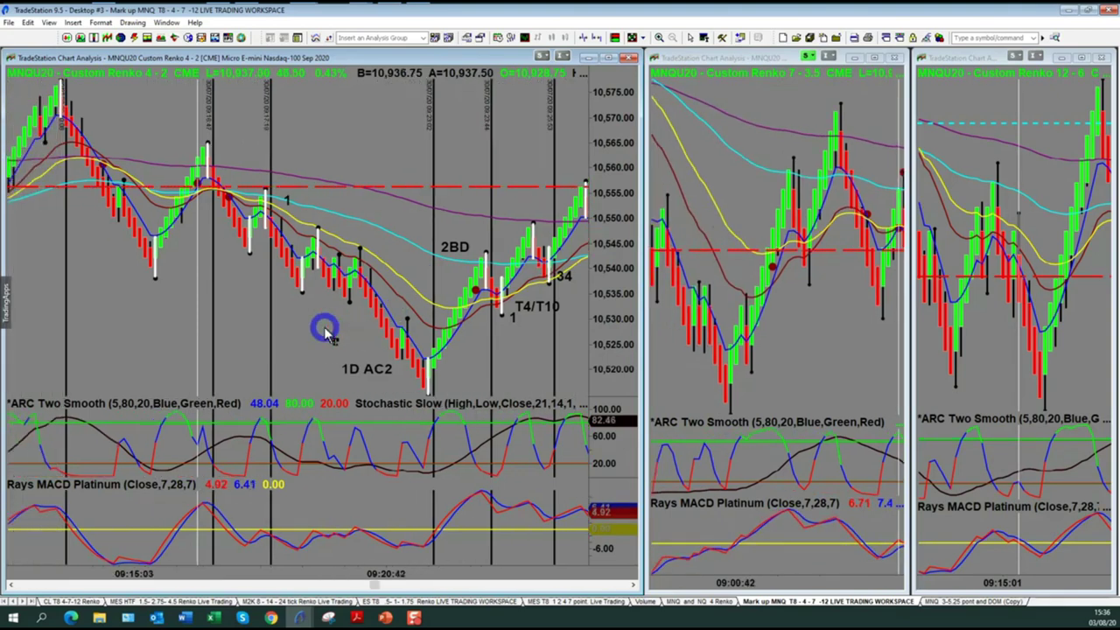
scroll(324, 330, "up", 5)
scroll(323, 330, "up", 6)
scroll(324, 330, "up", 2)
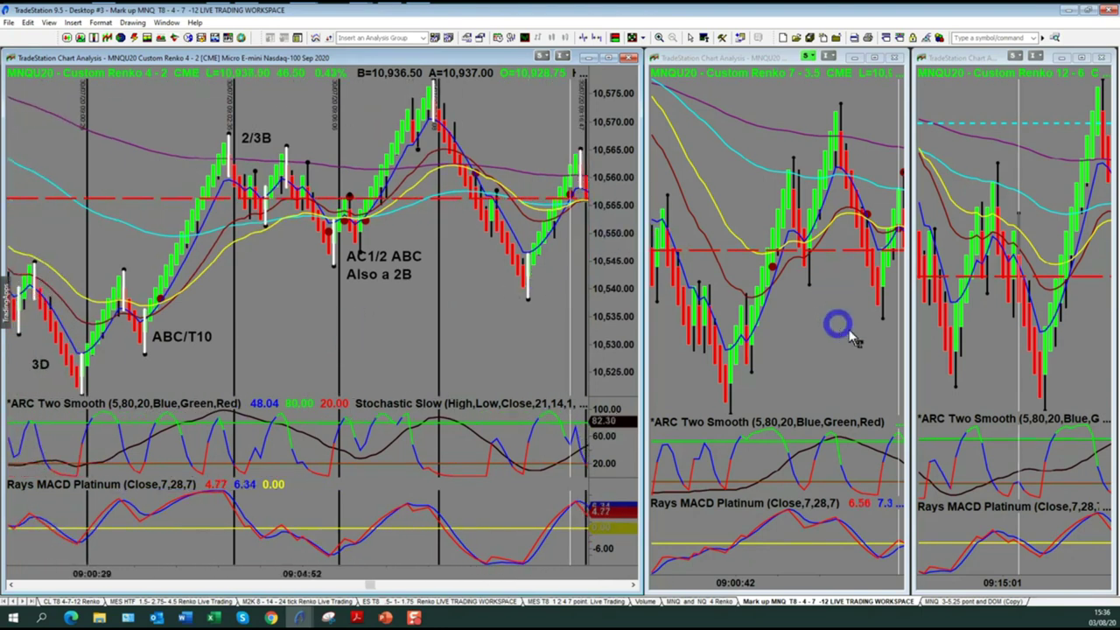
scroll(1037, 398, "up", 5)
scroll(1039, 400, "up", 6)
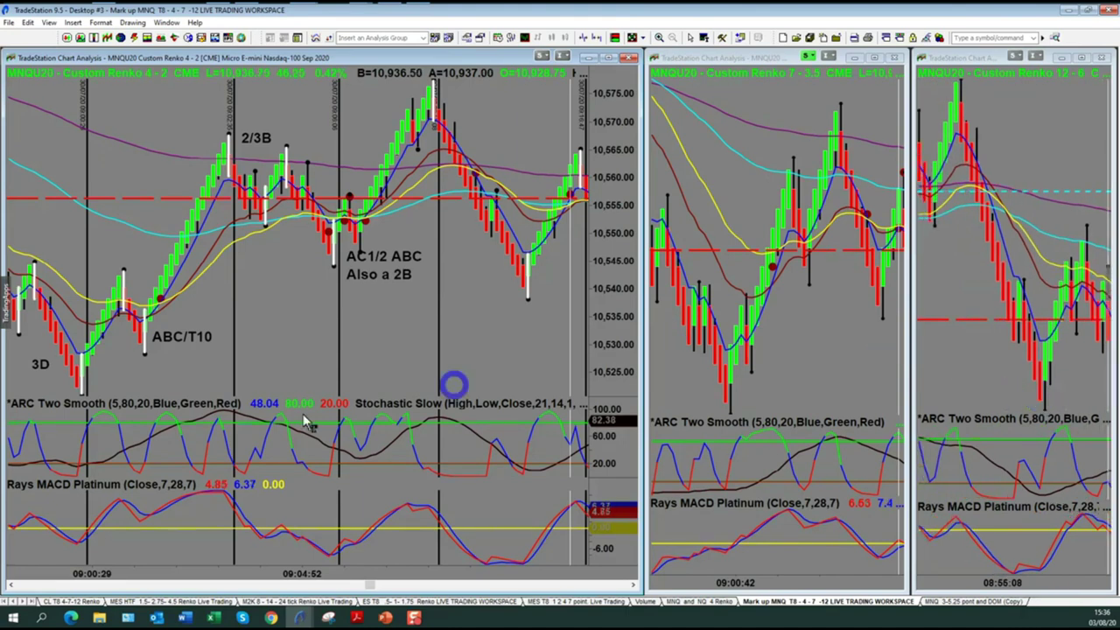
mouse_move(249, 412)
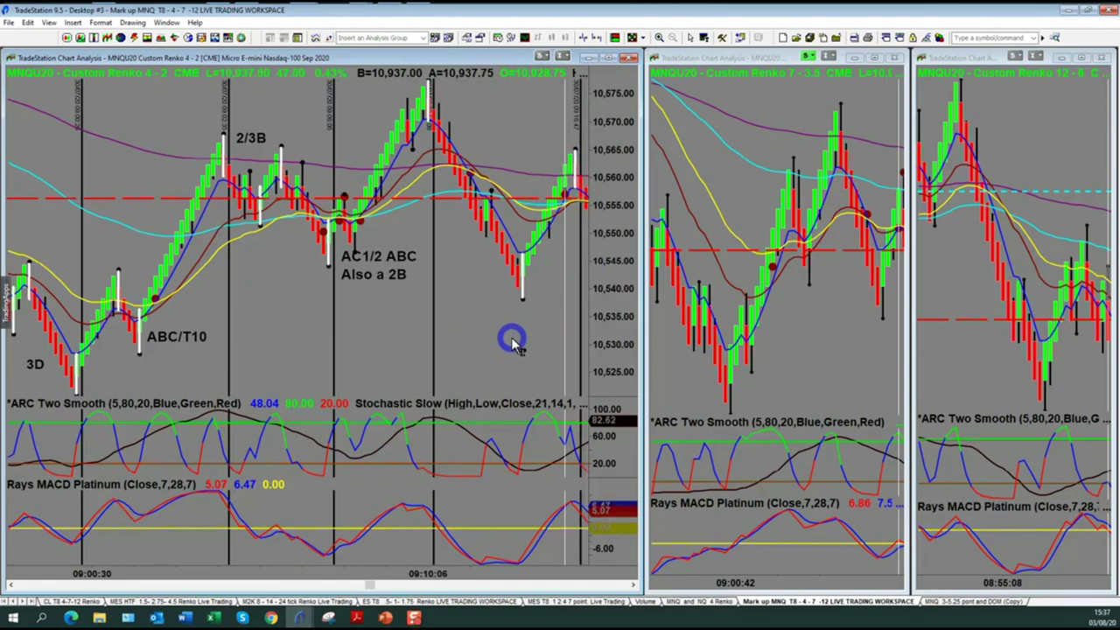
Advance the Renko 4 - 2 chart to the 1D AC2 low and line up the 7 - 3.5 and 12 - 6 charts with it.
scroll(514, 344, "right", 5)
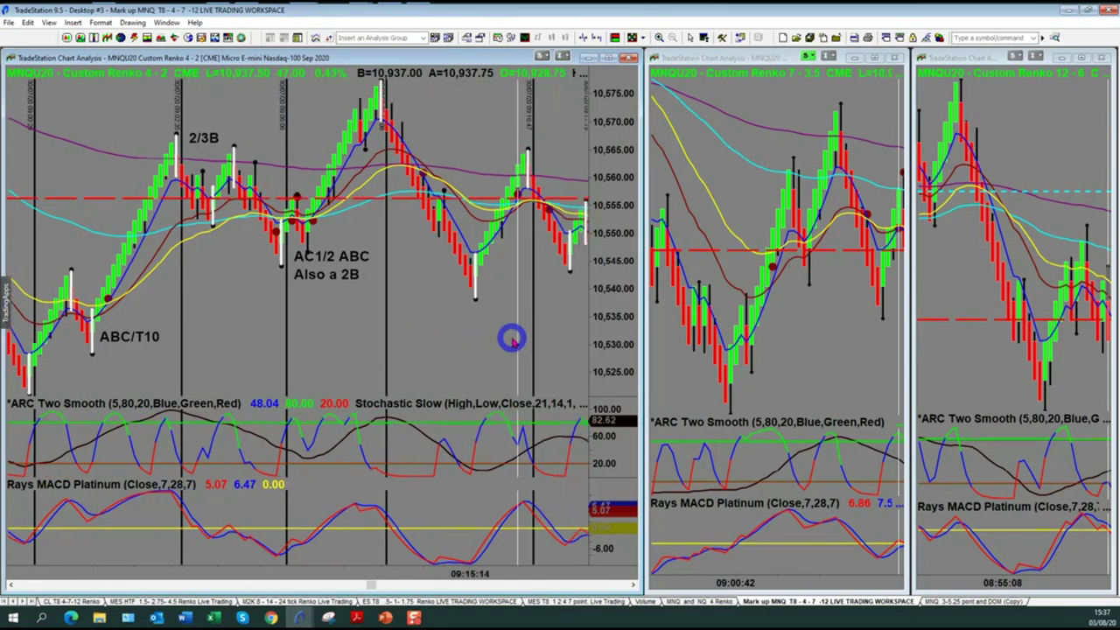
scroll(514, 343, "right", 5)
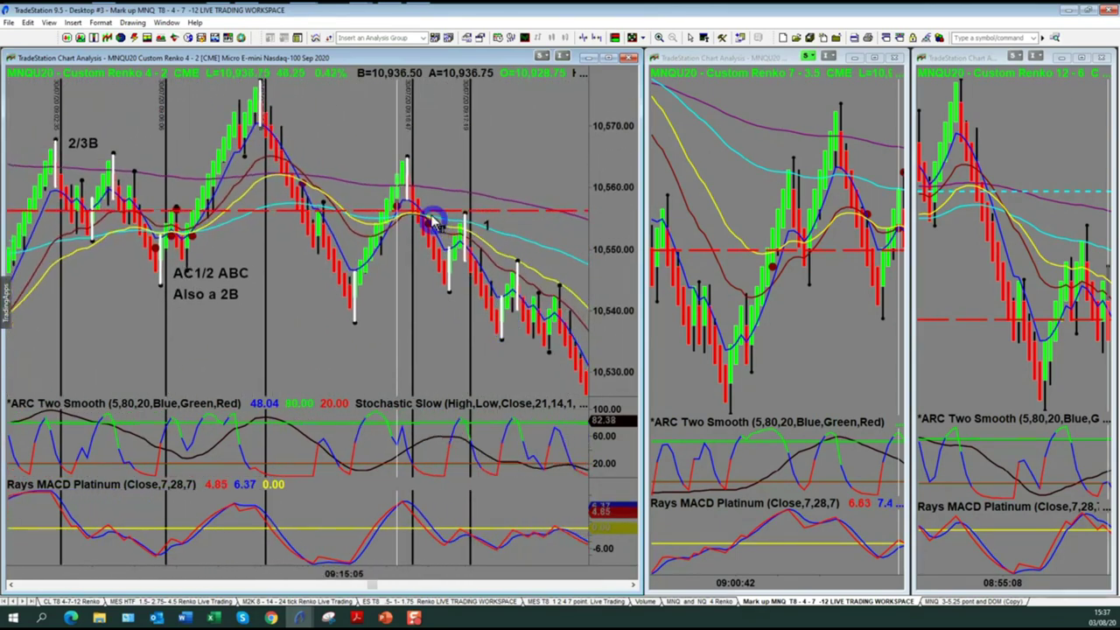
scroll(514, 313, "right", 5)
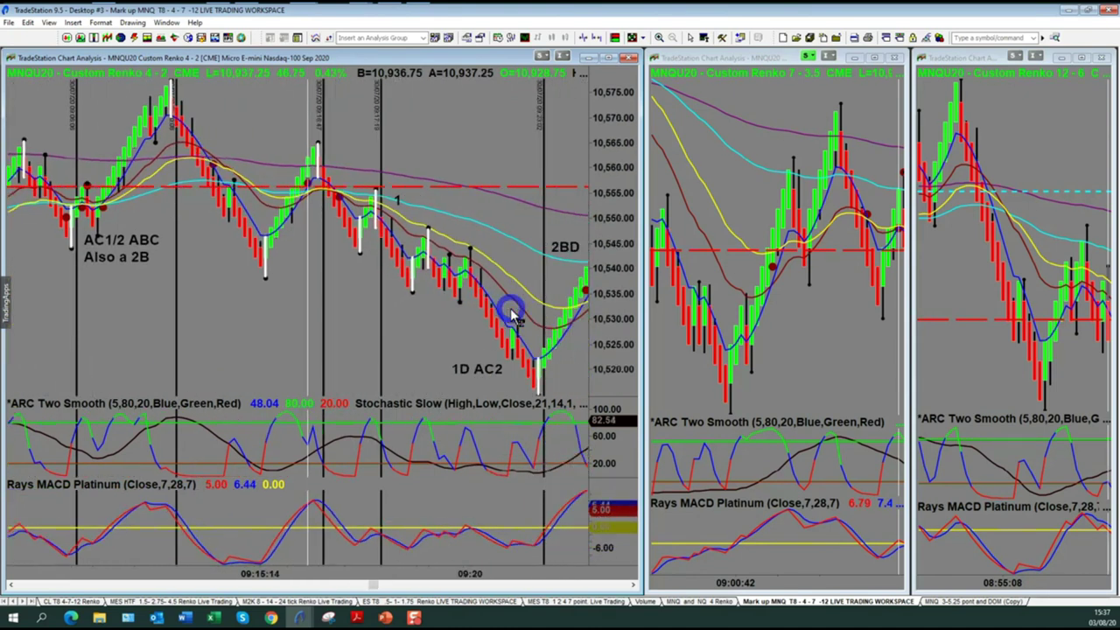
scroll(512, 312, "right", 5)
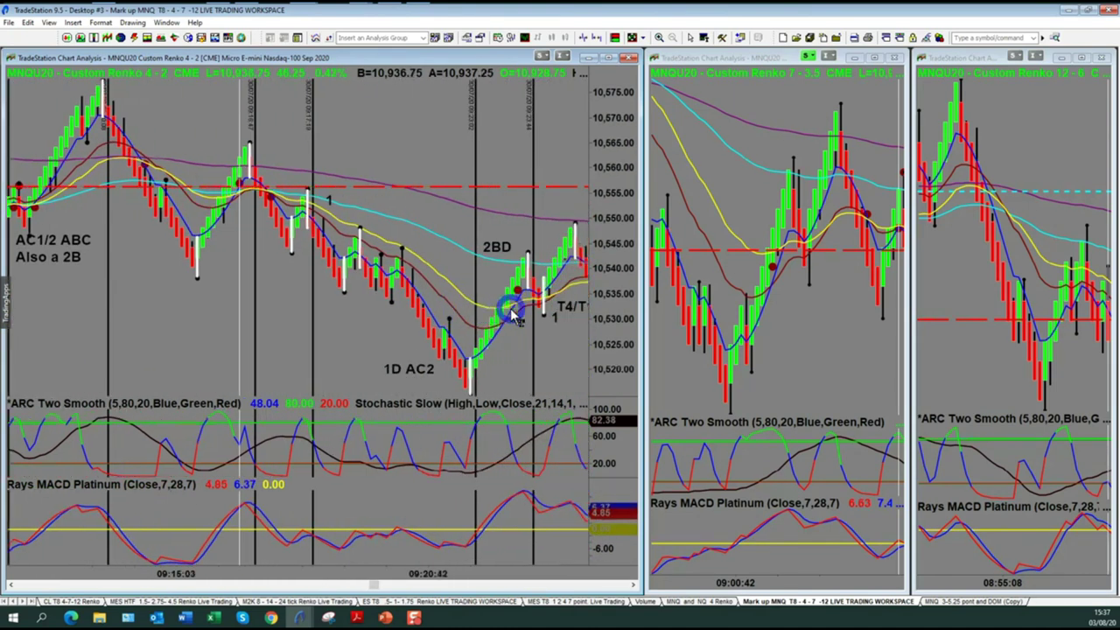
scroll(515, 312, "right", 5)
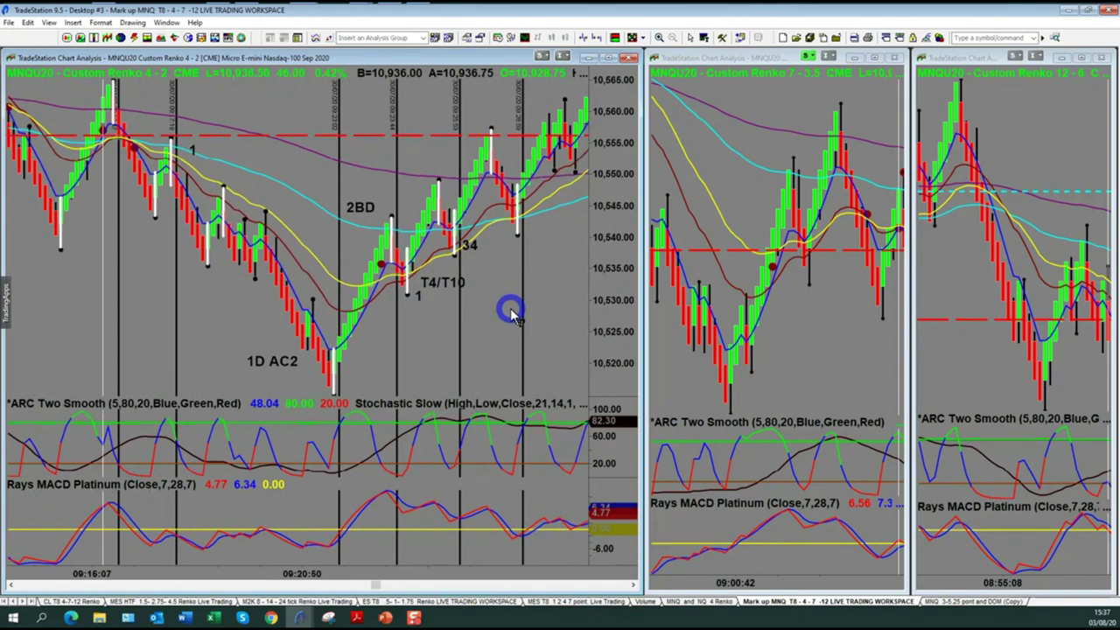
scroll(514, 315, "right", 2)
left_click(299, 365)
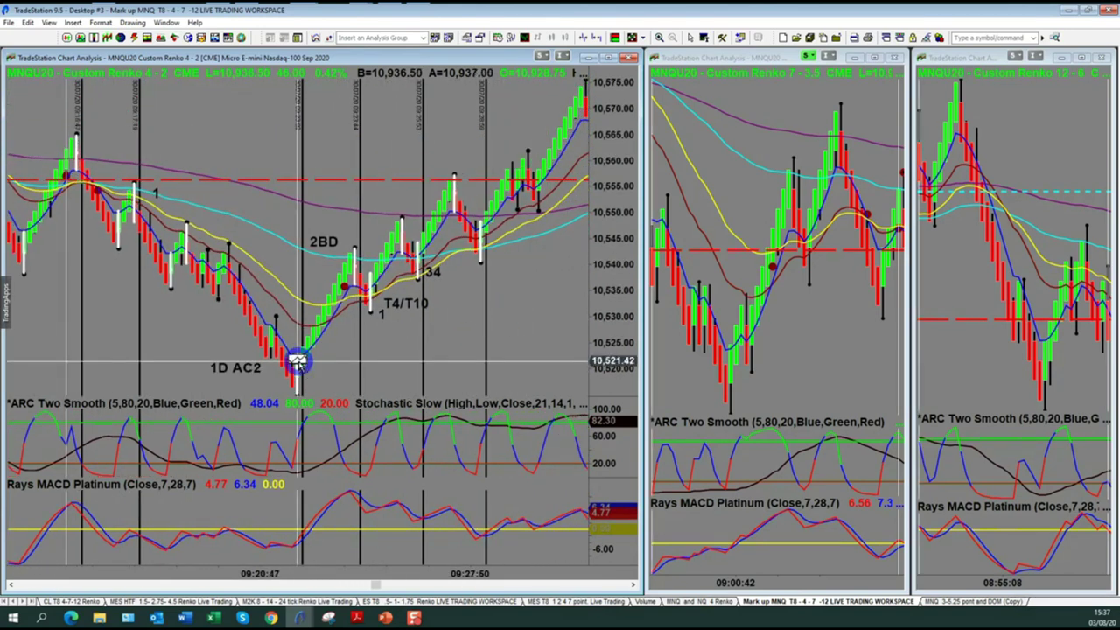
left_click(797, 372)
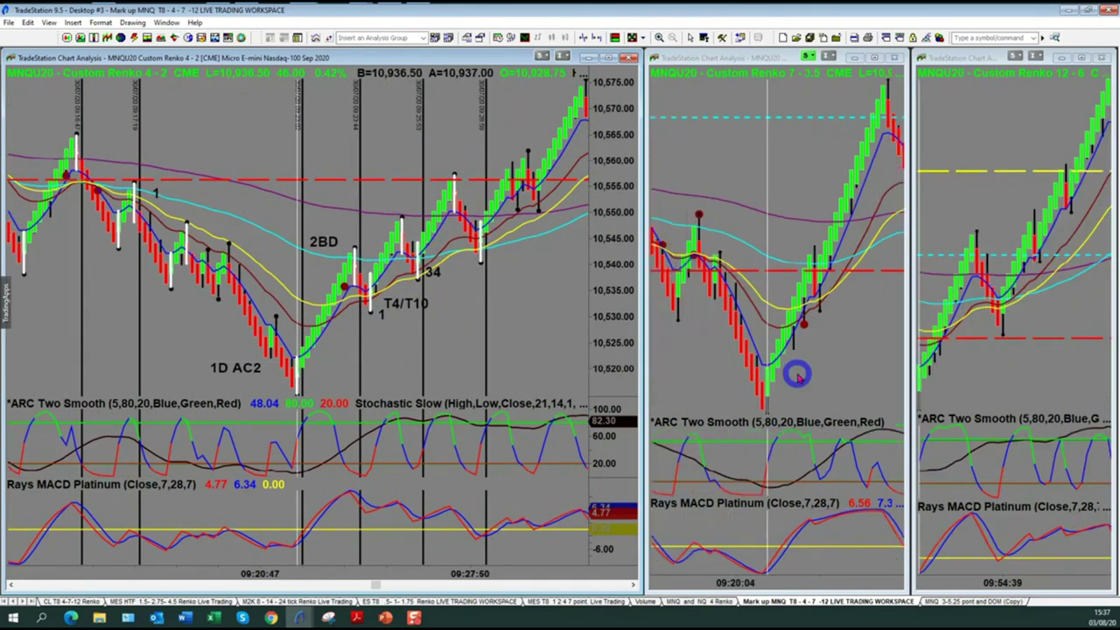
left_click(1040, 411)
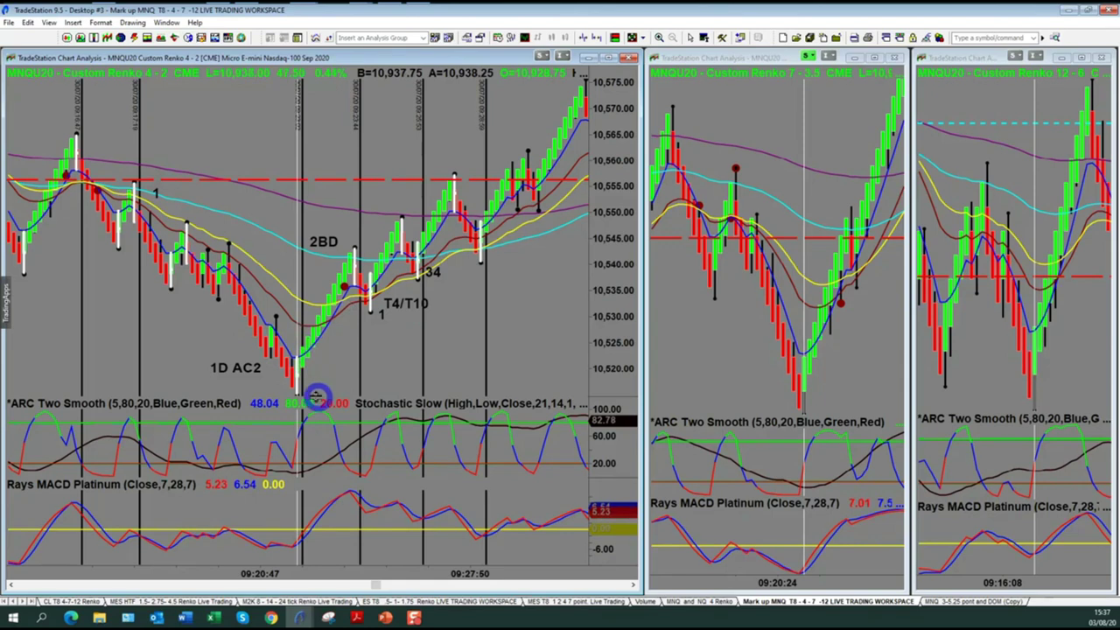
left_click_drag(319, 401, 339, 390)
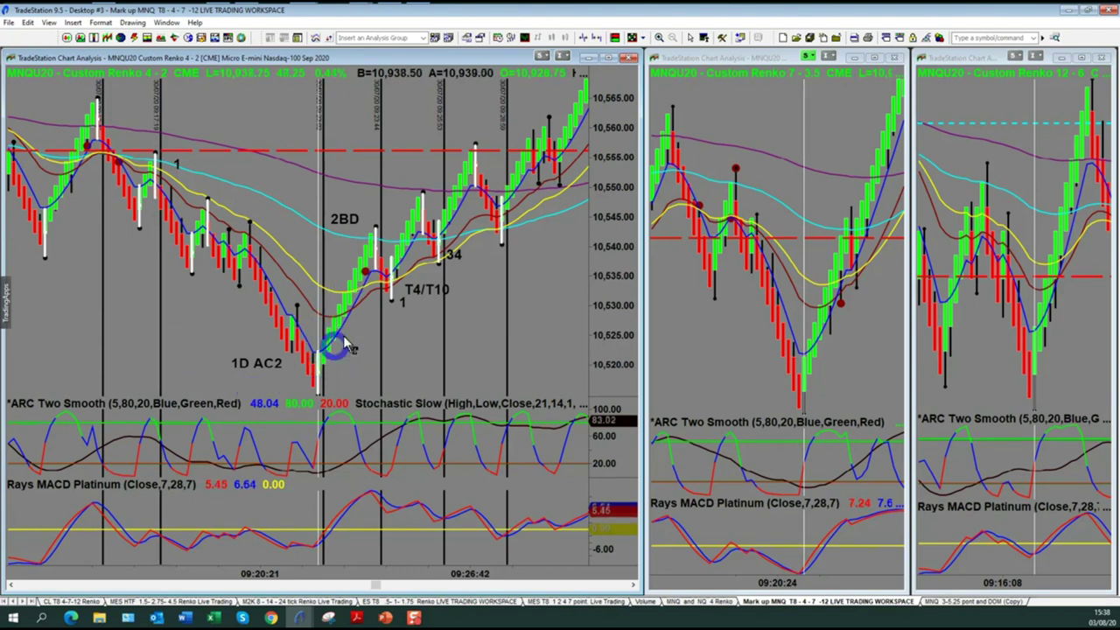
Review the decline before the 1D AC2 low on the 4 - 2 and 7 - 3.5 charts, and inspect the bars at the 2BD label.
scroll(394, 346, "up", 2)
scroll(393, 346, "up", 10)
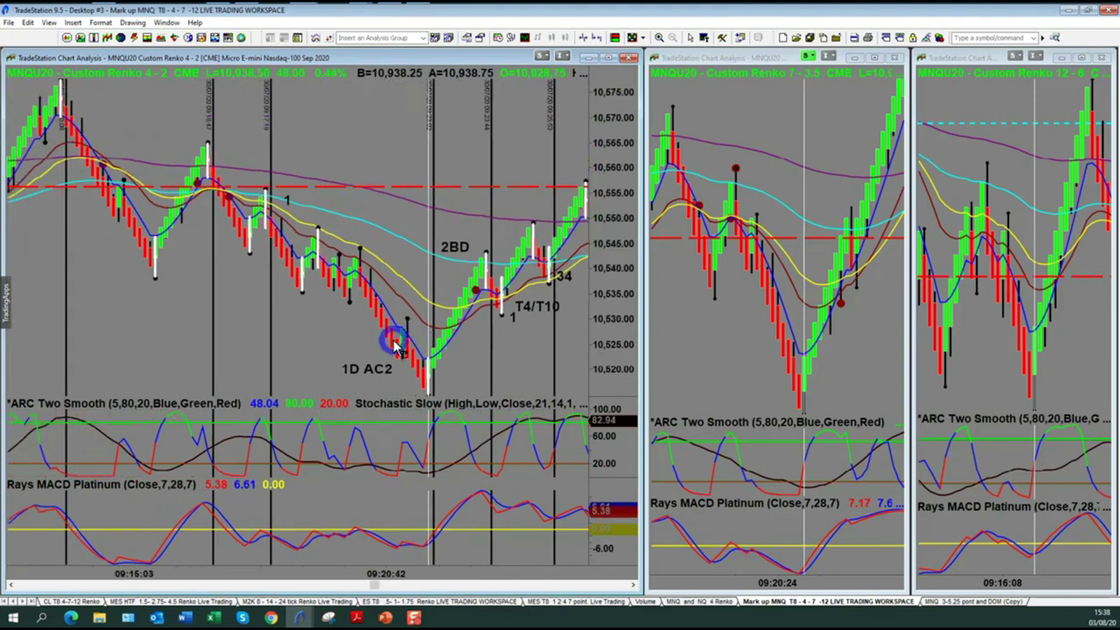
scroll(405, 348, "up", 2)
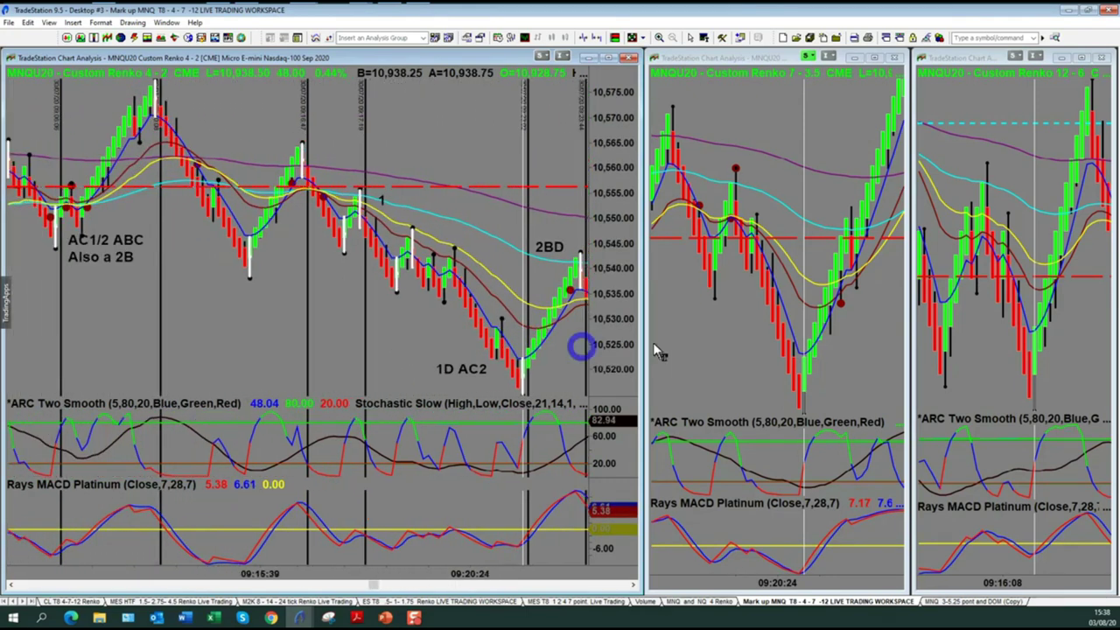
scroll(761, 355, "up", 3)
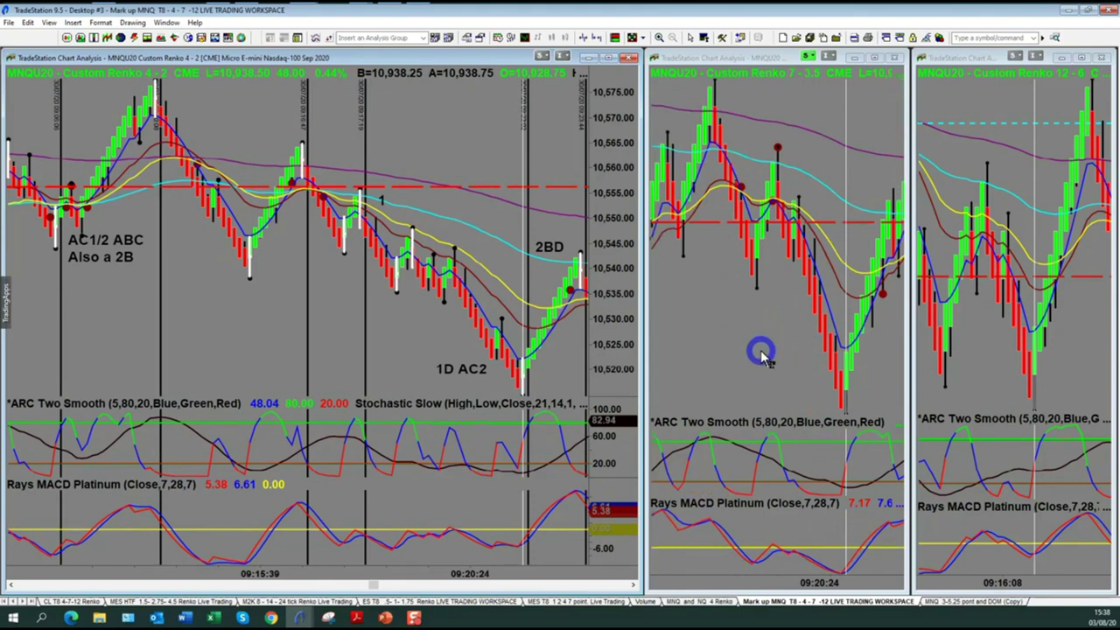
scroll(761, 355, "up", 2)
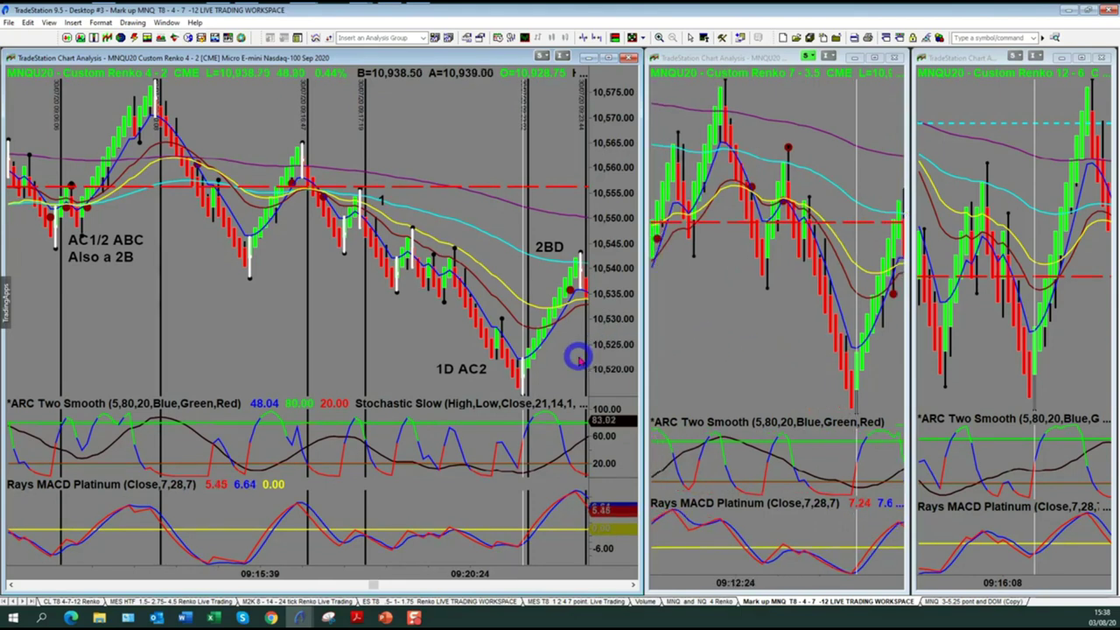
mouse_move(512, 256)
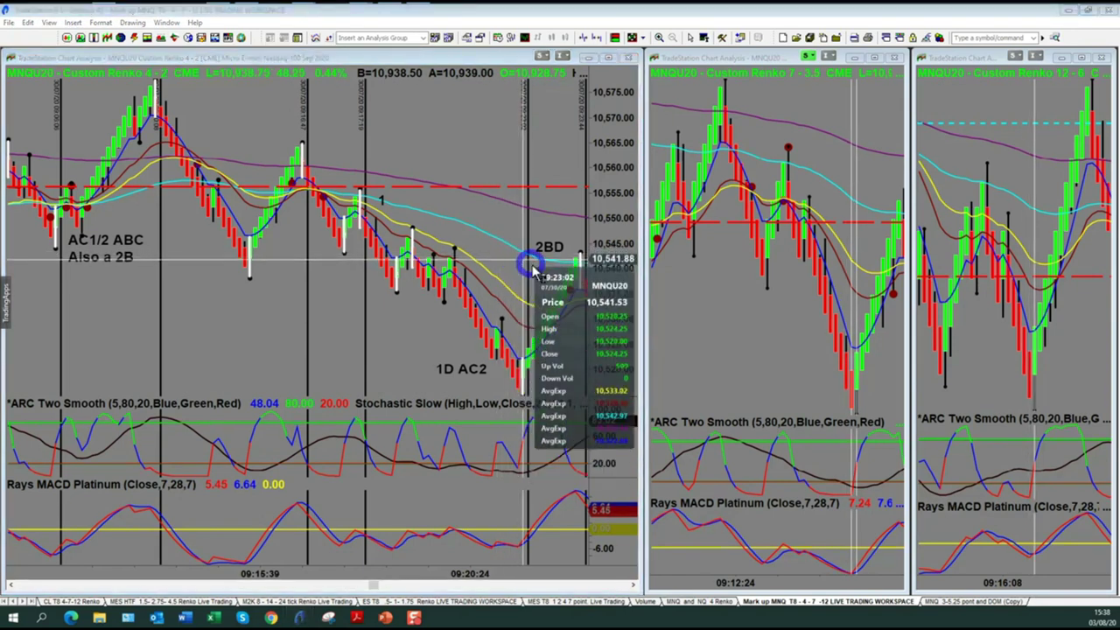
left_click(578, 293)
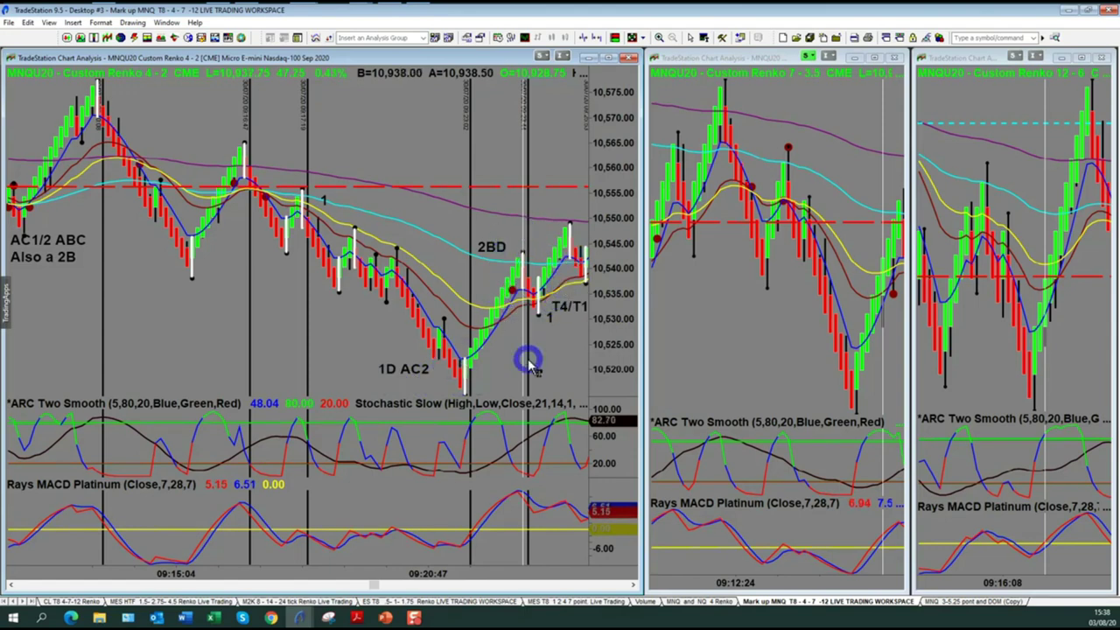
Follow the Renko 4 - 2 chart forward from the 2BD and T4/T10 setups past the T12/PB high.
scroll(532, 367, "down", 5)
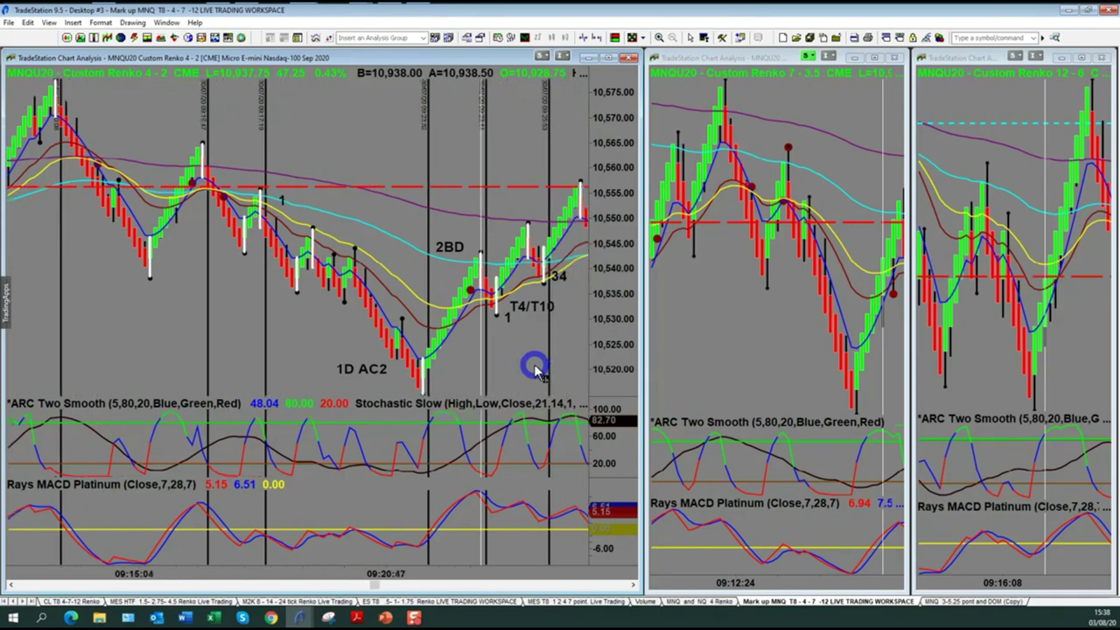
scroll(535, 370, "down", 4)
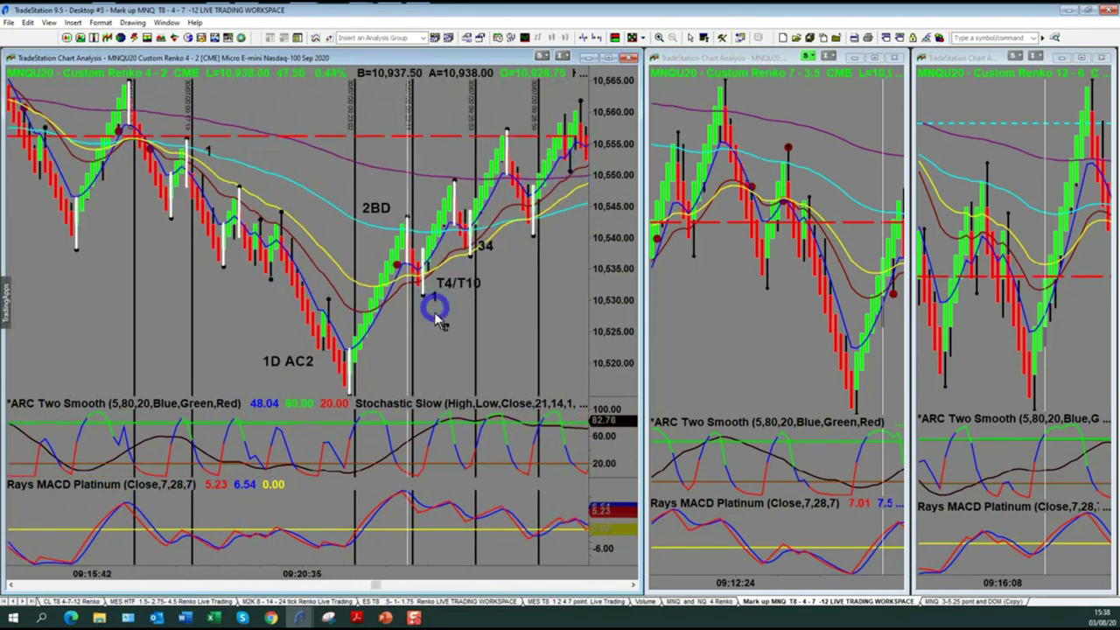
scroll(437, 331, "down", 2)
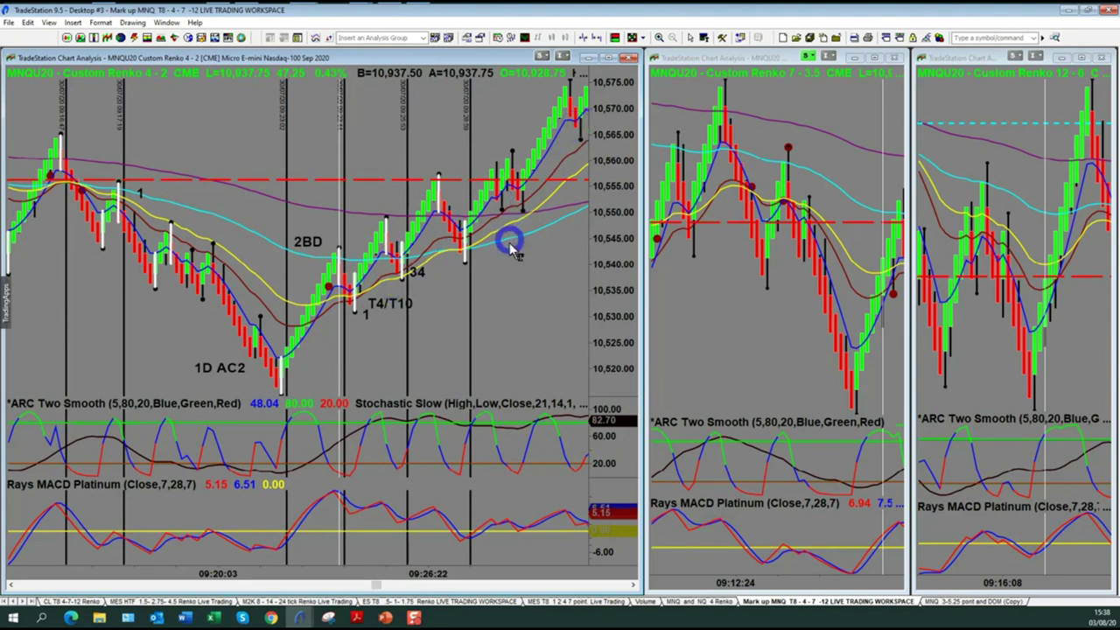
scroll(512, 255, "down", 2)
scroll(514, 263, "down", 3)
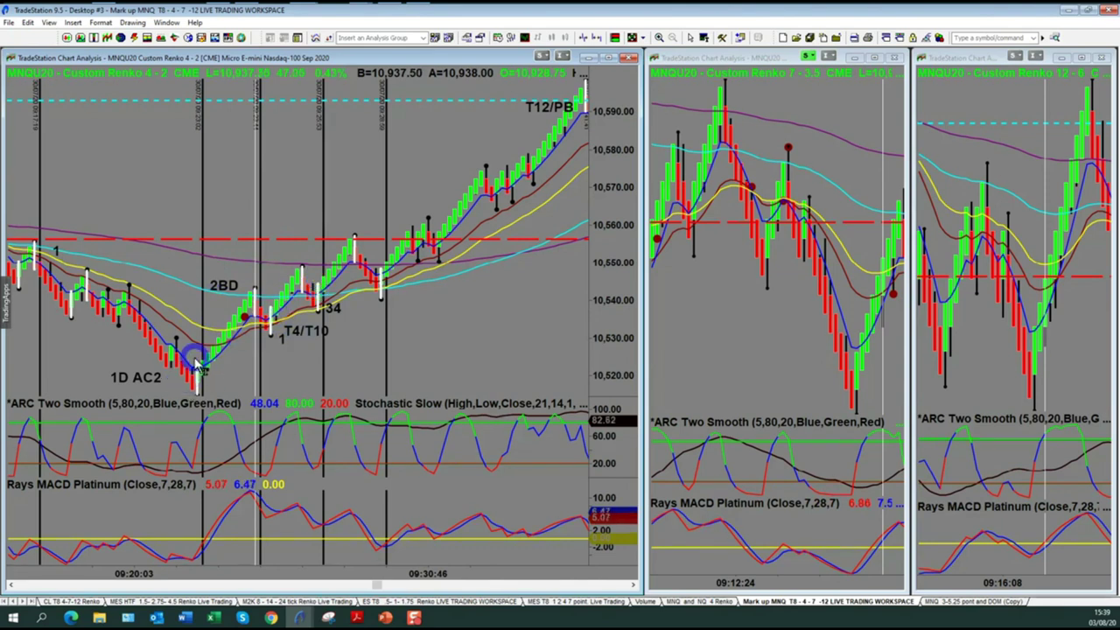
scroll(198, 367, "down", 5)
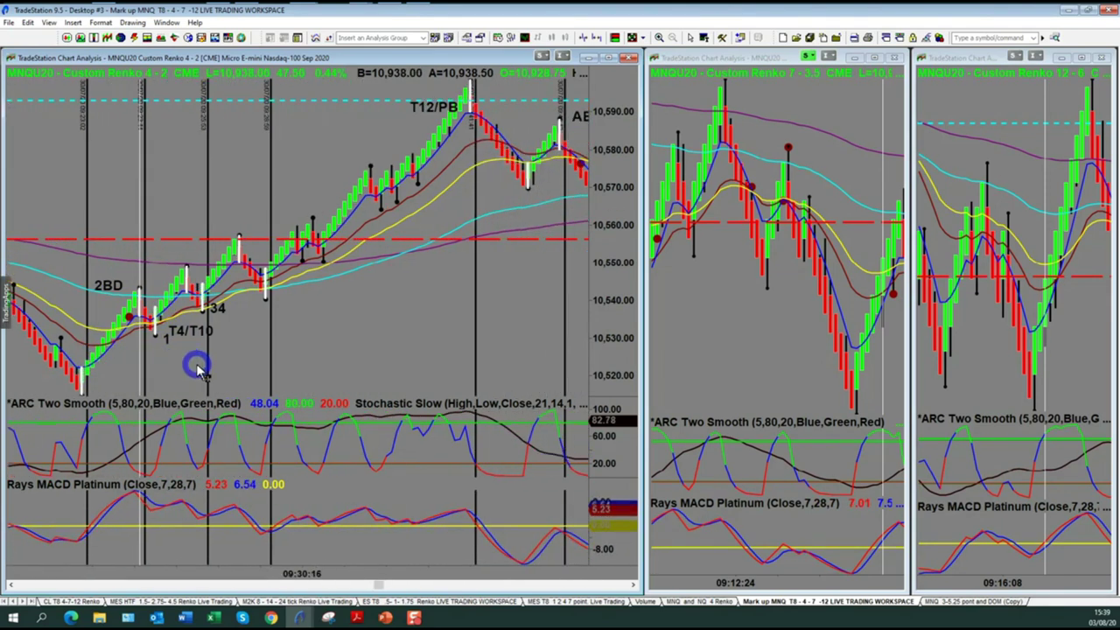
Bring the charts to the 17:00 X open and compare the drop that follows it on the 4 - 2 and 7 - 3.5 charts.
left_click_drag(377, 584, 150, 320)
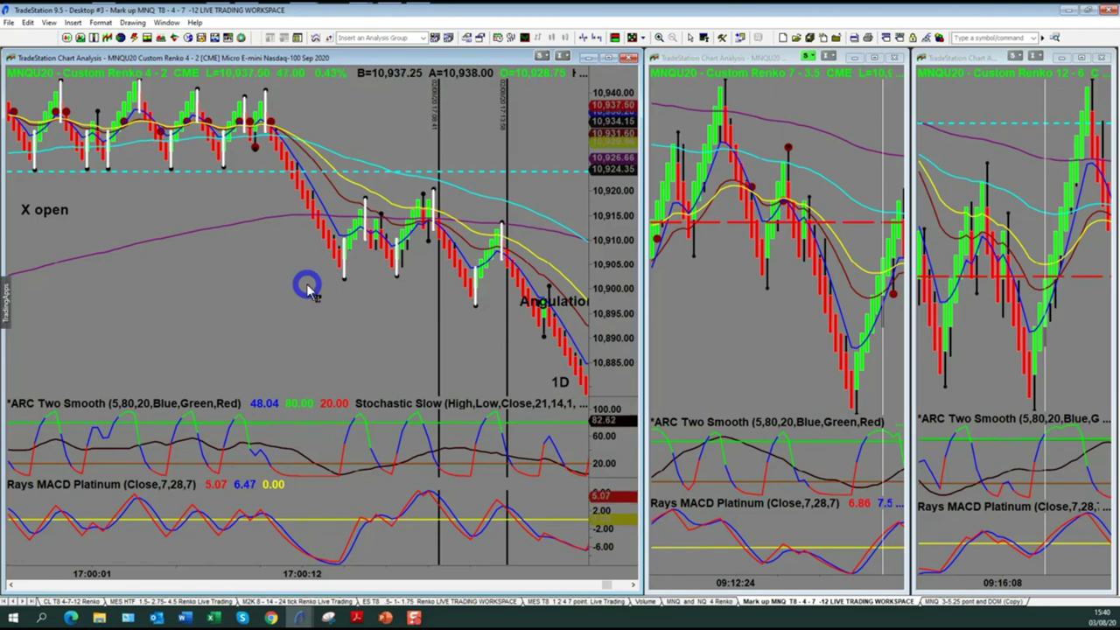
left_click_drag(314, 294, 333, 368)
left_click_drag(297, 169, 332, 267)
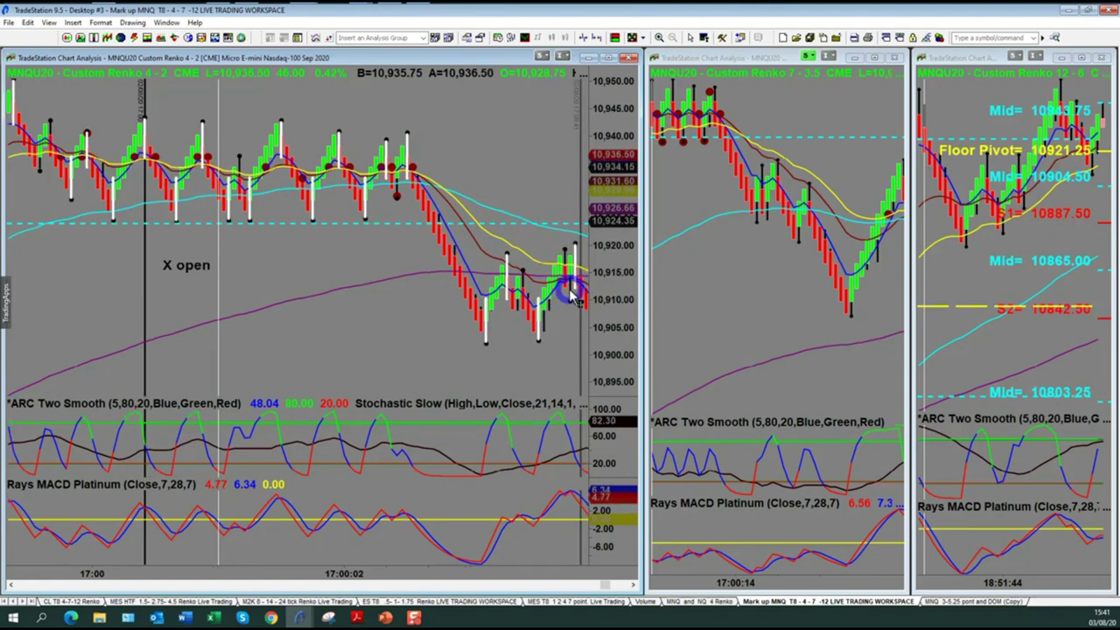
scroll(804, 311, "up", 3)
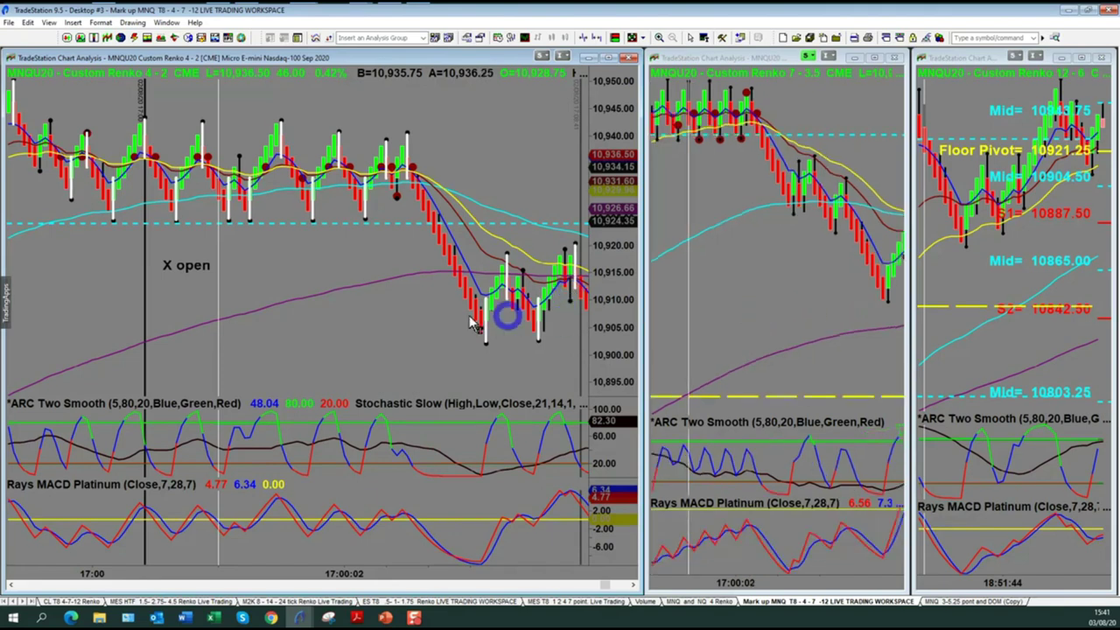
right_click(506, 321)
left_click(756, 313)
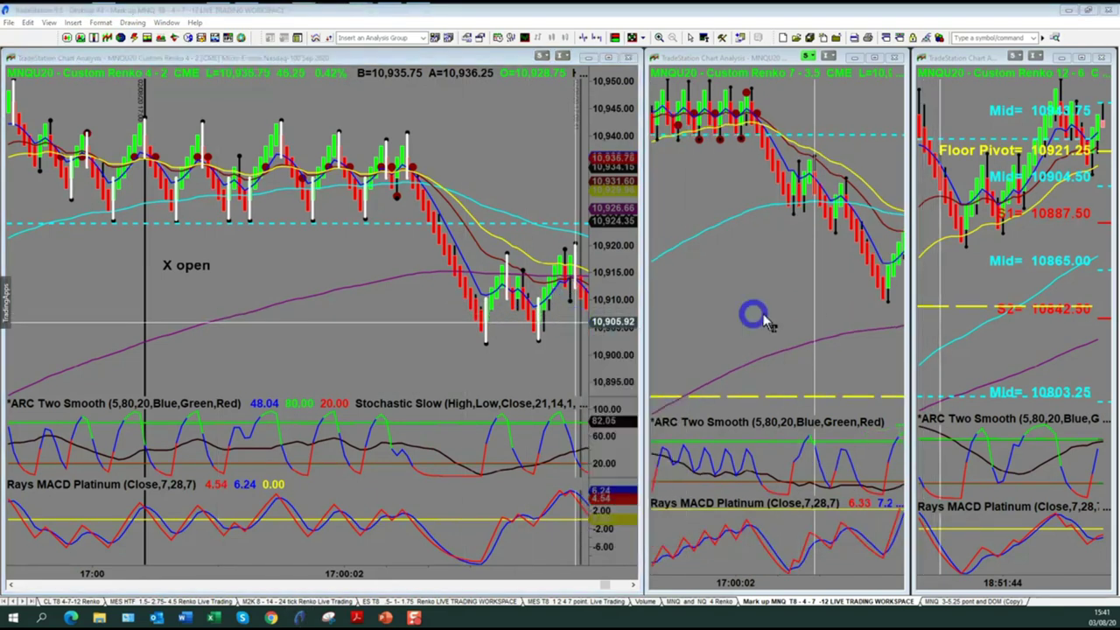
Line up the Renko 7 - 3.5 and 12 - 6 charts with the 17:00 X open, and inspect the bar before the second drop on the 4 - 2 chart.
scroll(768, 320, "up", 1)
scroll(766, 320, "up", 3)
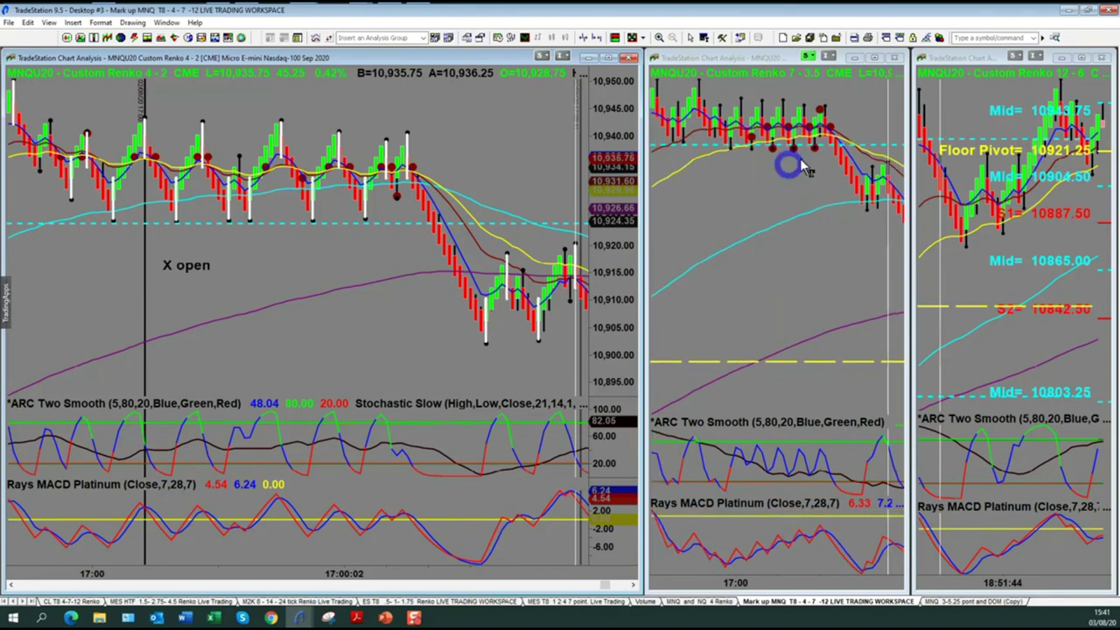
scroll(962, 250, "up", 5)
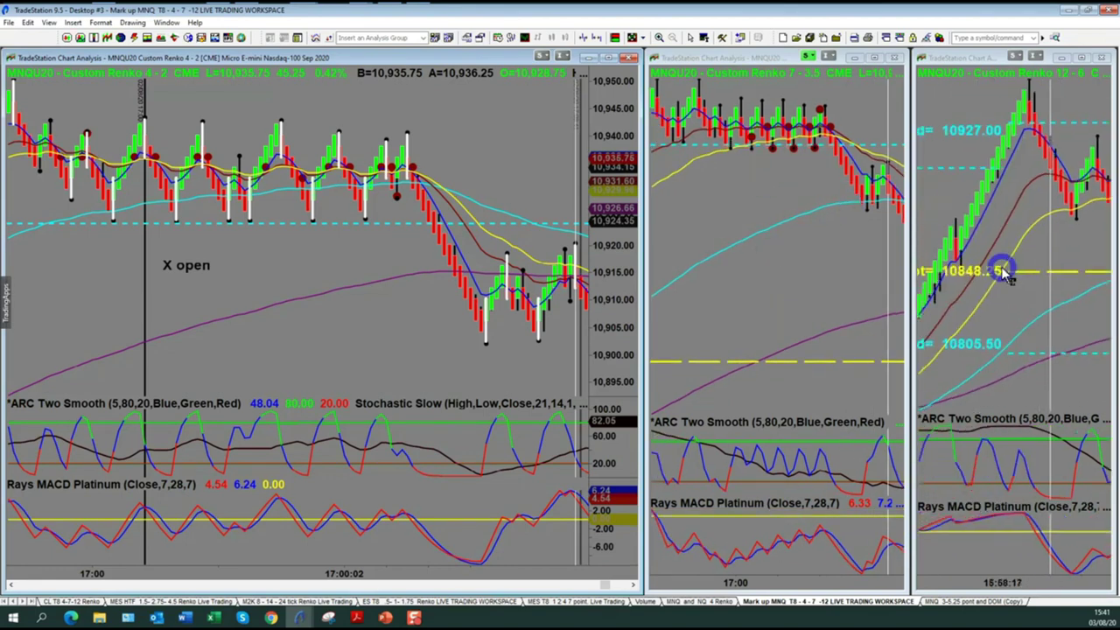
left_click_drag(535, 339, 576, 352)
mouse_move(575, 194)
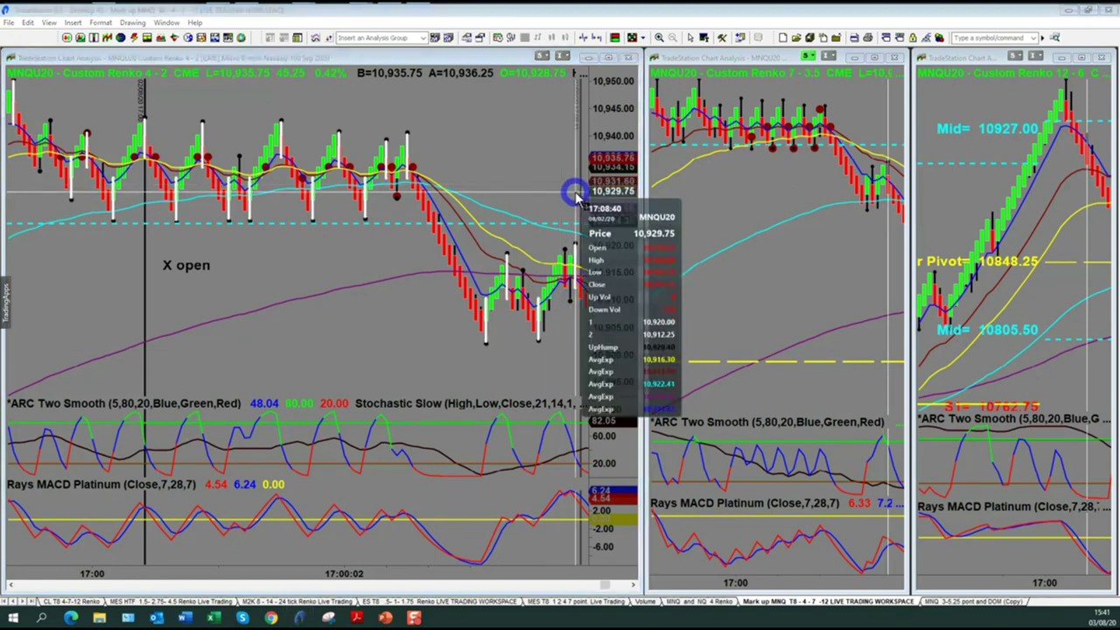
left_click_drag(576, 194, 532, 302)
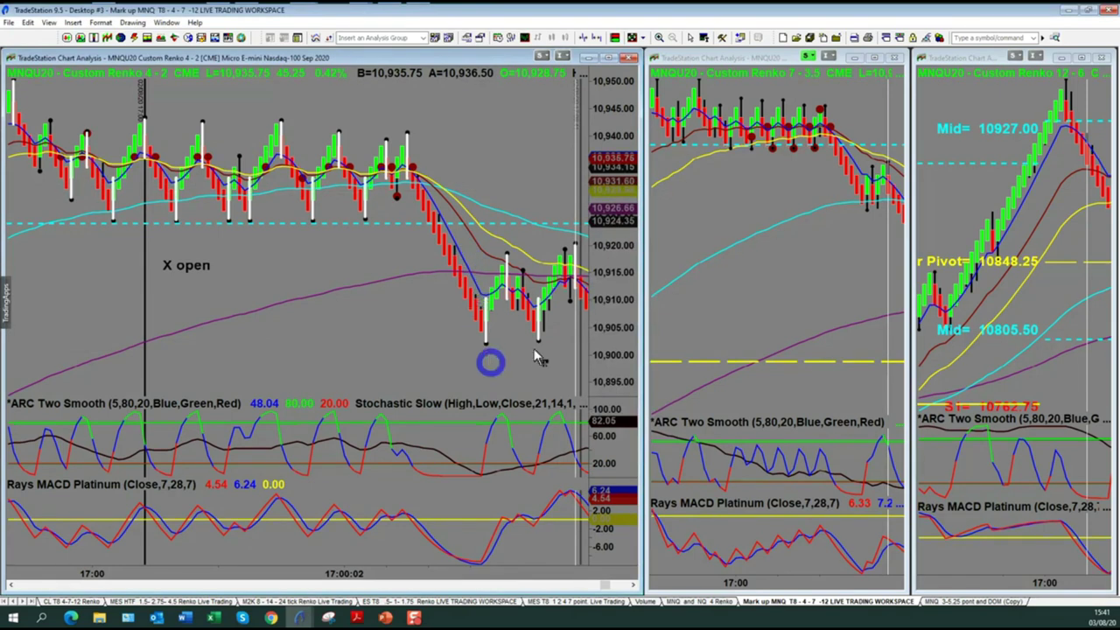
Advance the 4 - 2 chart to the Angulation and 1D labels, and match the 7 - 3.5 and 12 - 6 charts to that decline.
left_click_drag(583, 305, 429, 376)
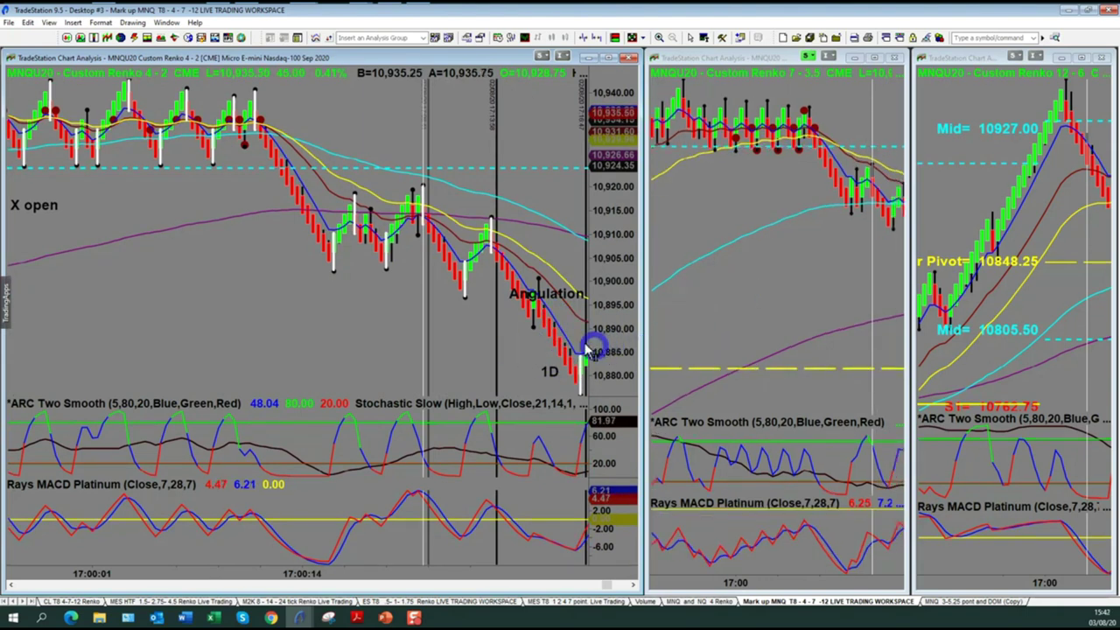
scroll(748, 327, "up", 10)
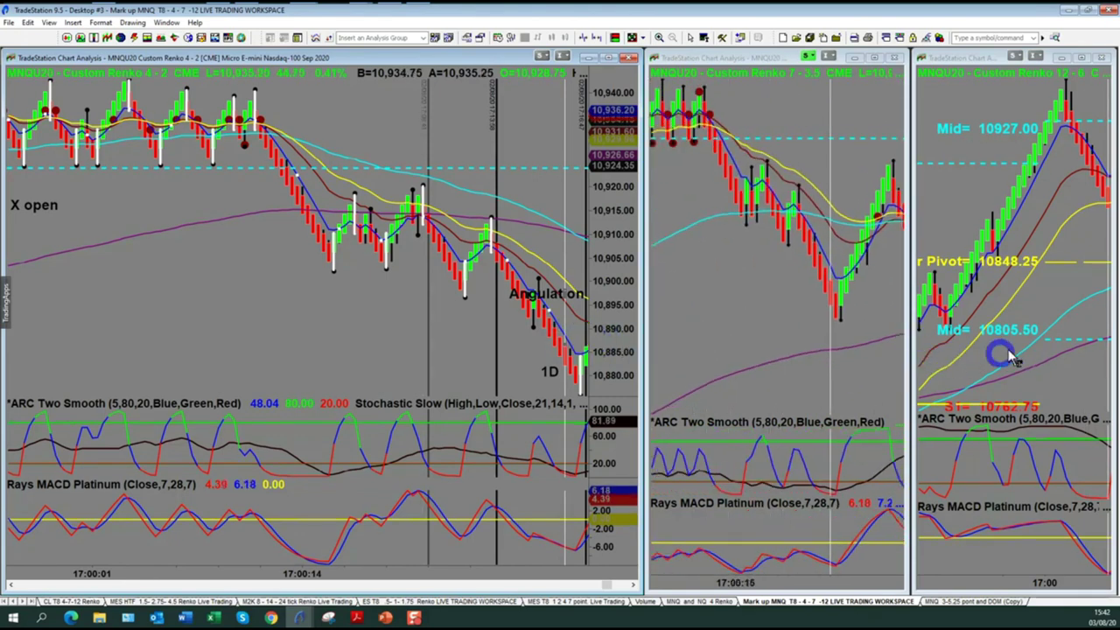
scroll(1013, 352, "down", 1)
scroll(1012, 352, "up", 1)
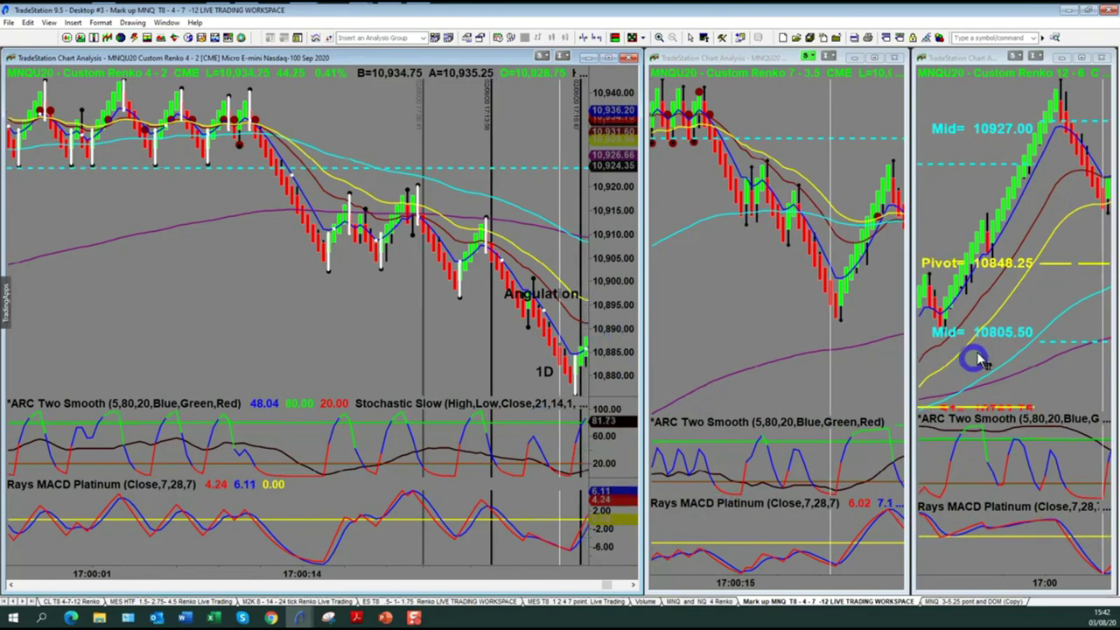
mouse_move(565, 346)
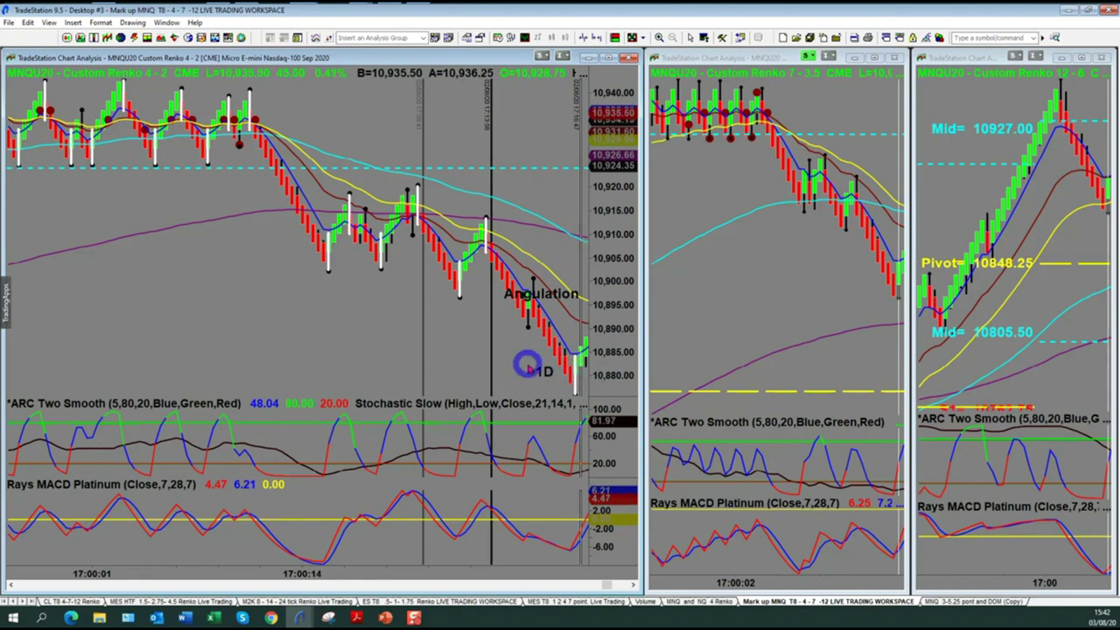
Review the 34B on AC2, 2BD and T10/T4 setups on the 4 - 2 chart against the matching lows on the 7 - 3.5 and 12 - 6 charts.
scroll(525, 365, "right", 5)
scroll(525, 366, "right", 2)
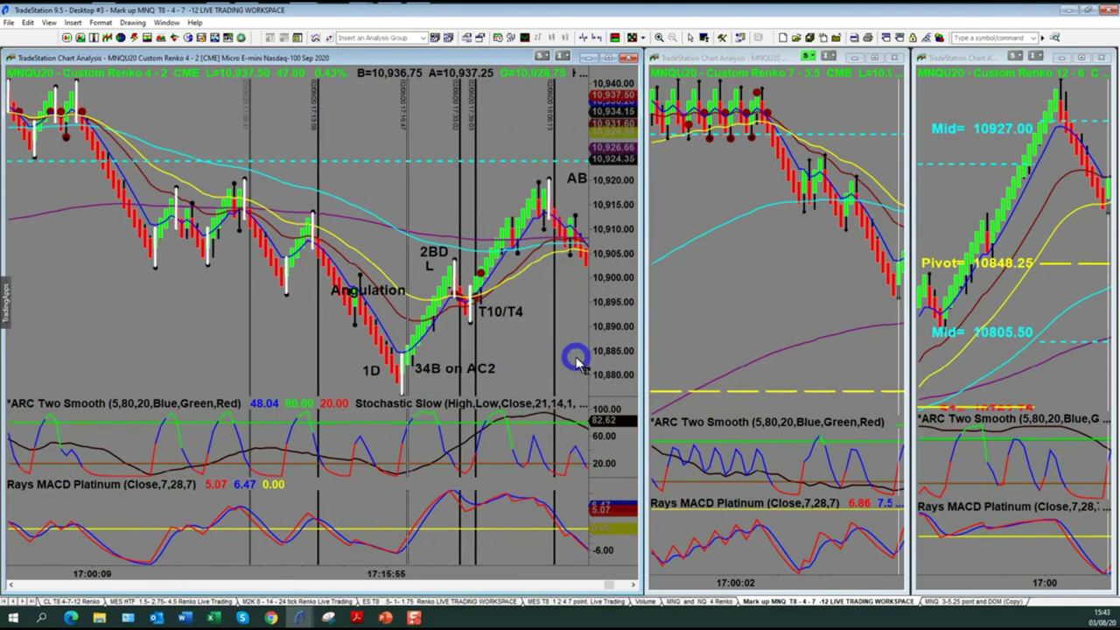
scroll(495, 223, "left", 2)
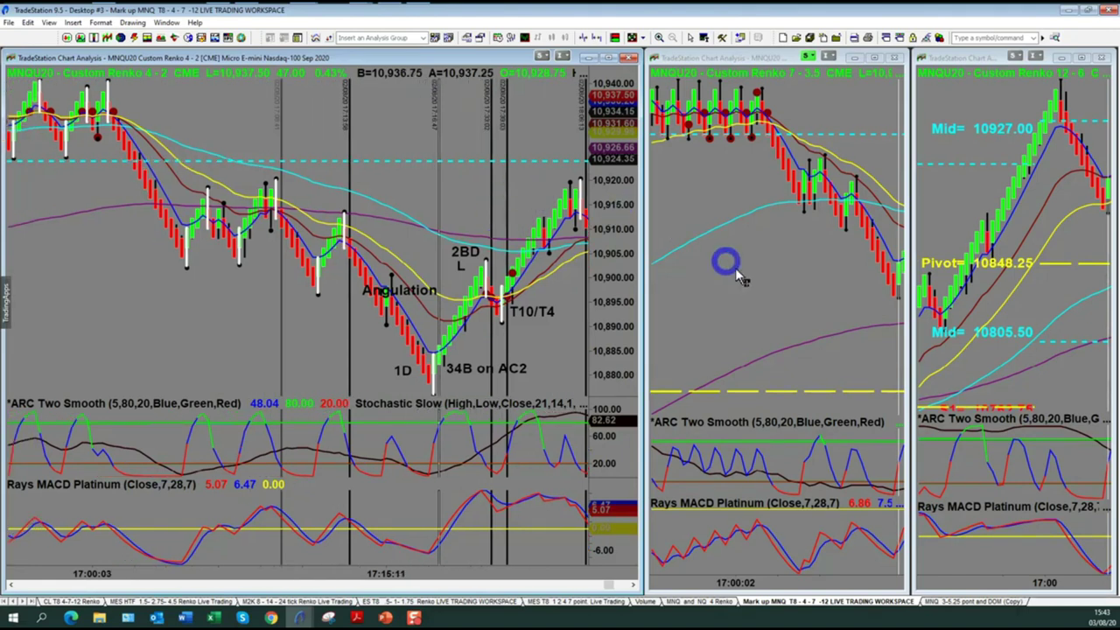
scroll(741, 280, "right", 3)
scroll(742, 285, "right", 3)
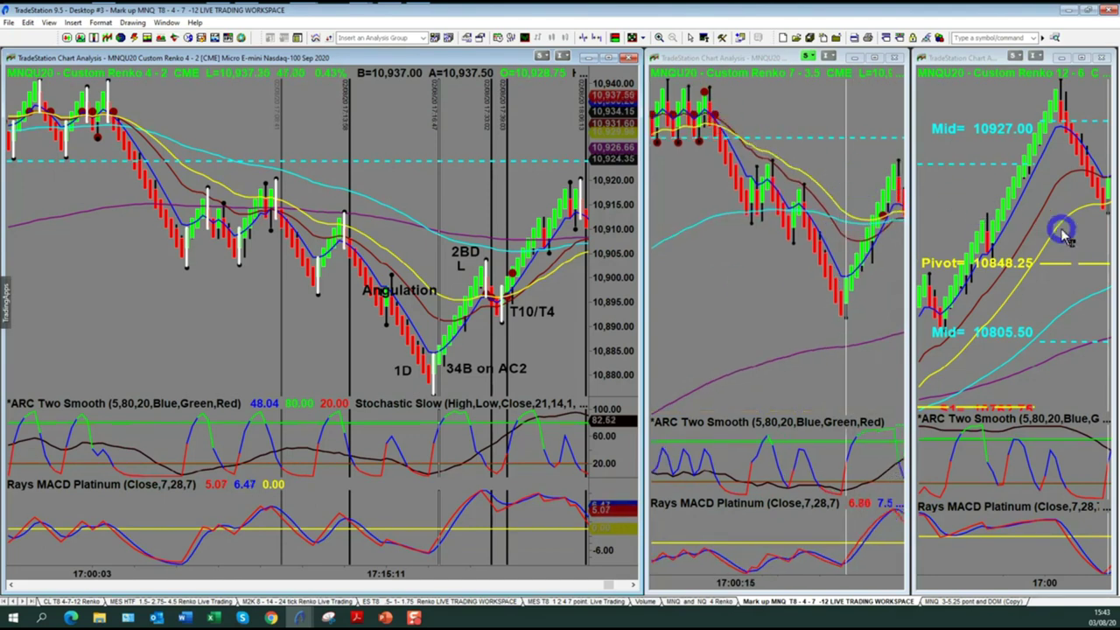
scroll(1062, 230, "right", 3)
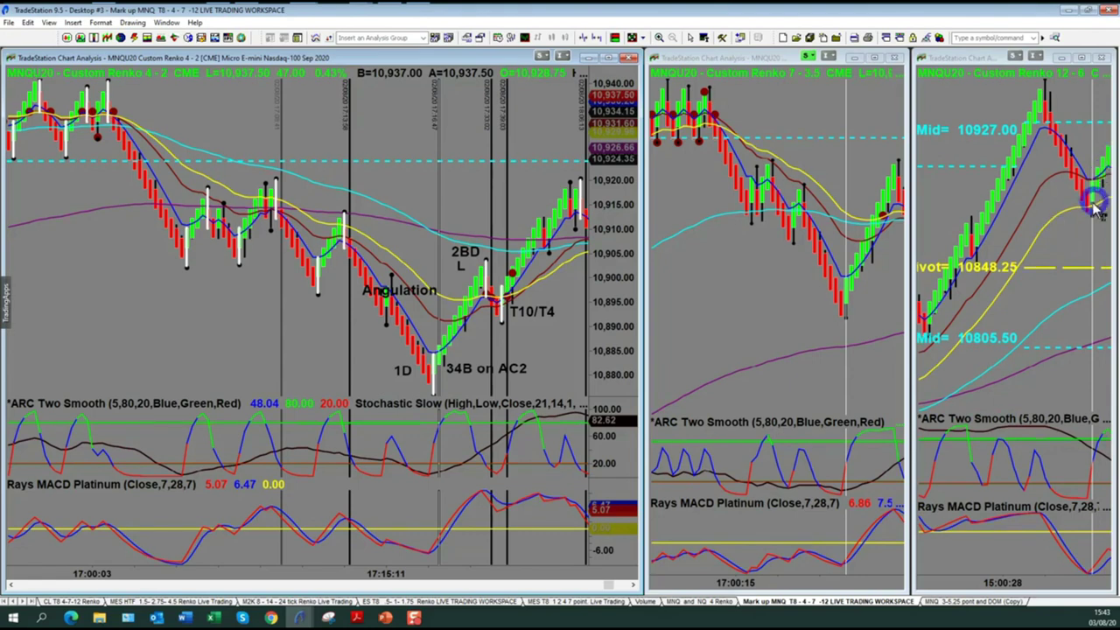
scroll(1096, 200, "right", 1)
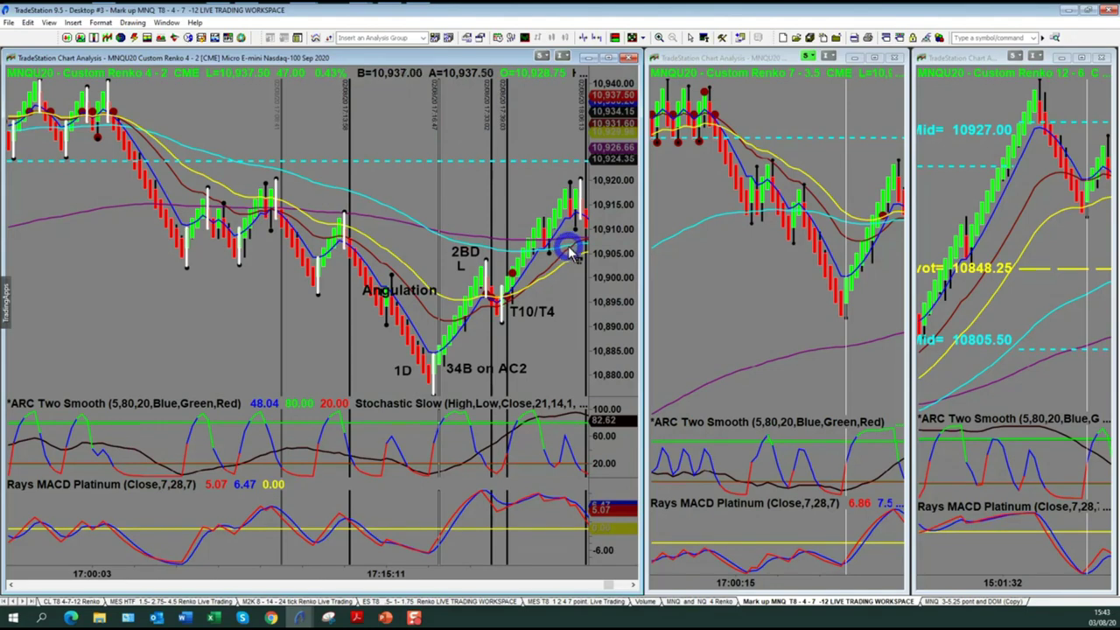
Follow the 4 - 2 chart through the ABC high to the Risk zone, and return to the second 34B on the AC2 low.
scroll(570, 275, "down", 5)
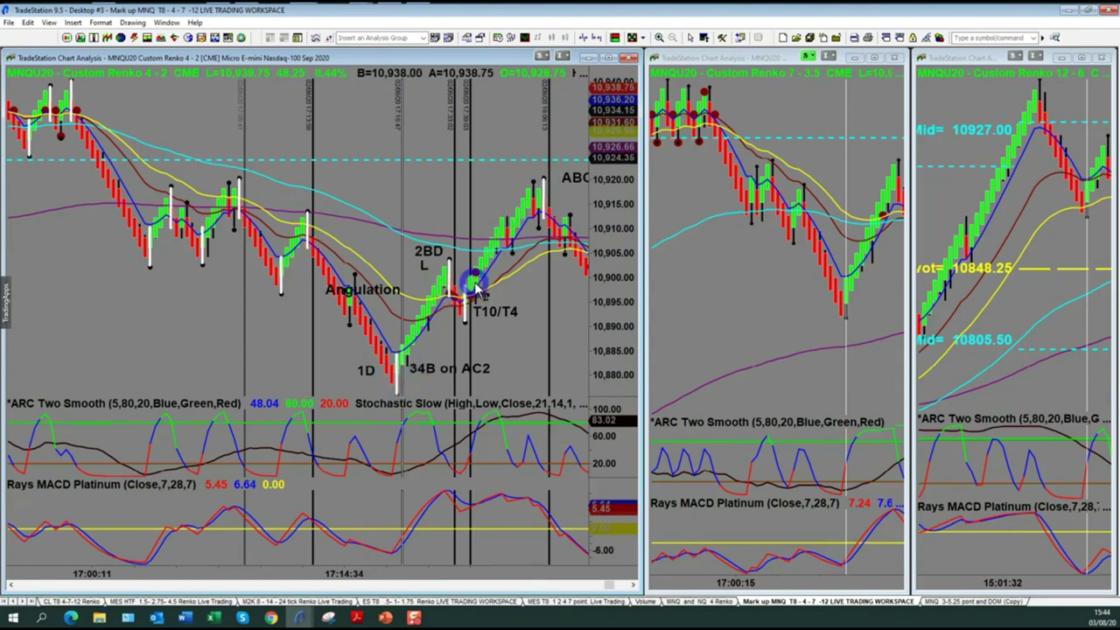
scroll(525, 305, "down", 5)
scroll(521, 320, "down", 10)
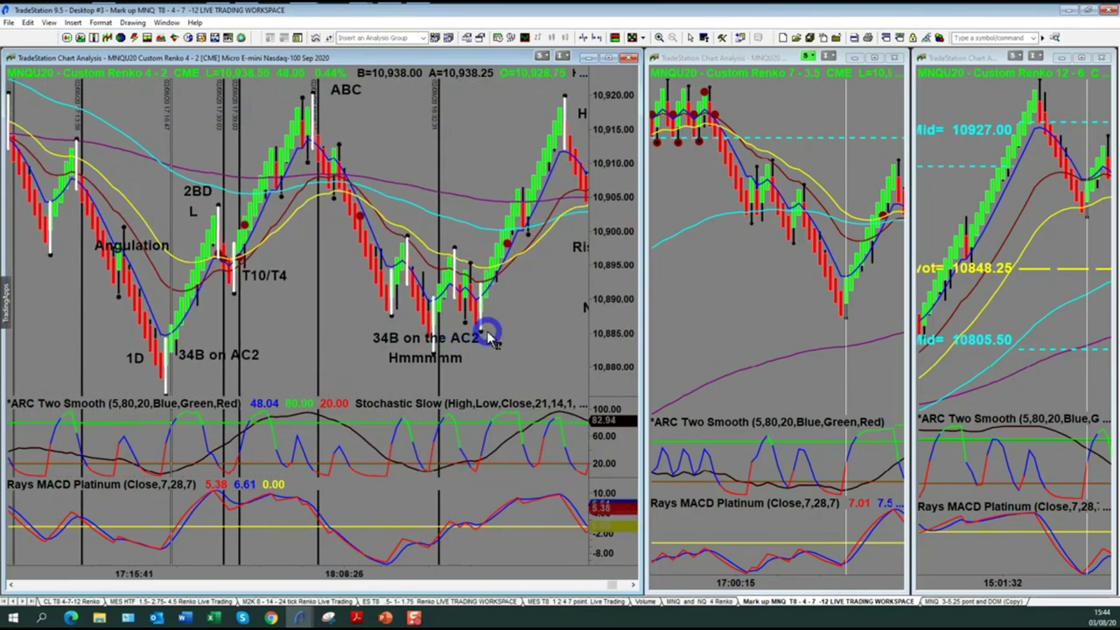
scroll(490, 340, "down", 10)
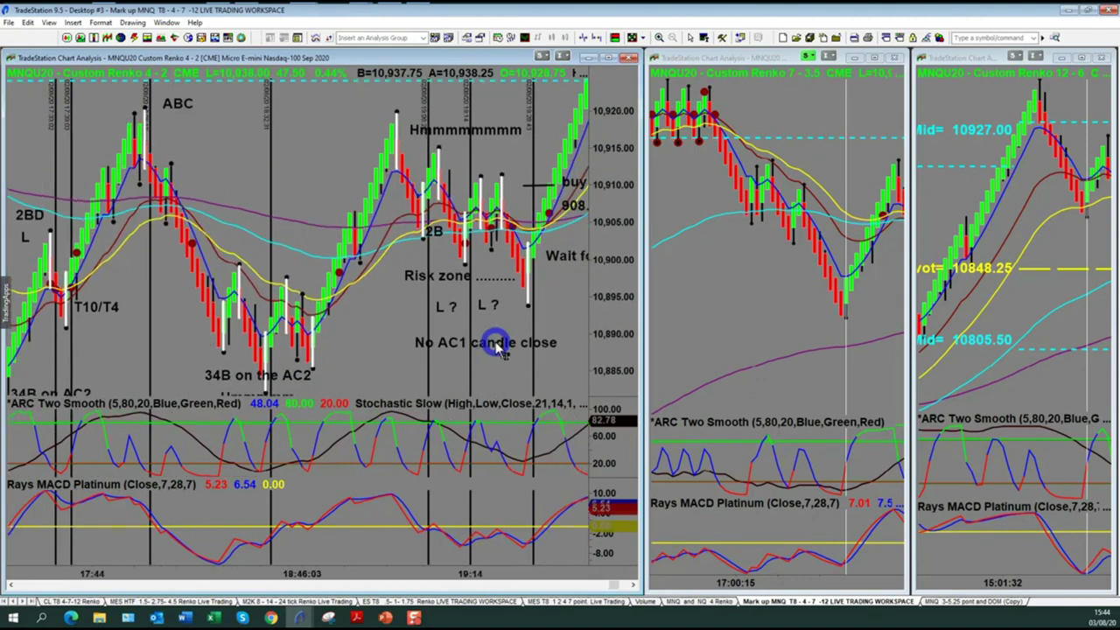
scroll(411, 362, "down", 2)
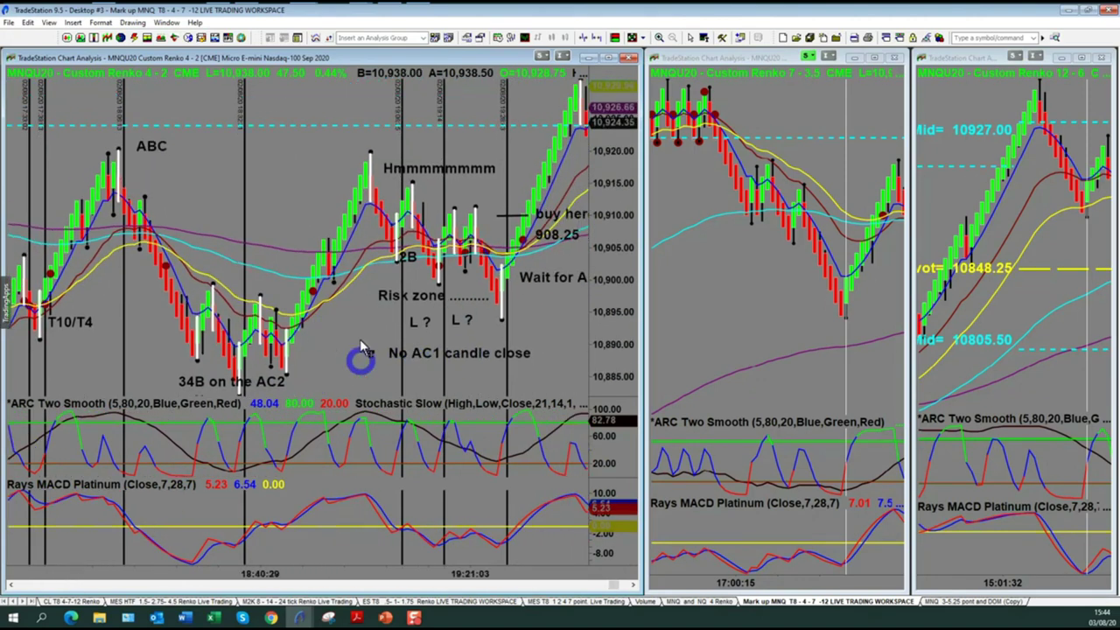
scroll(309, 357, "up", 5)
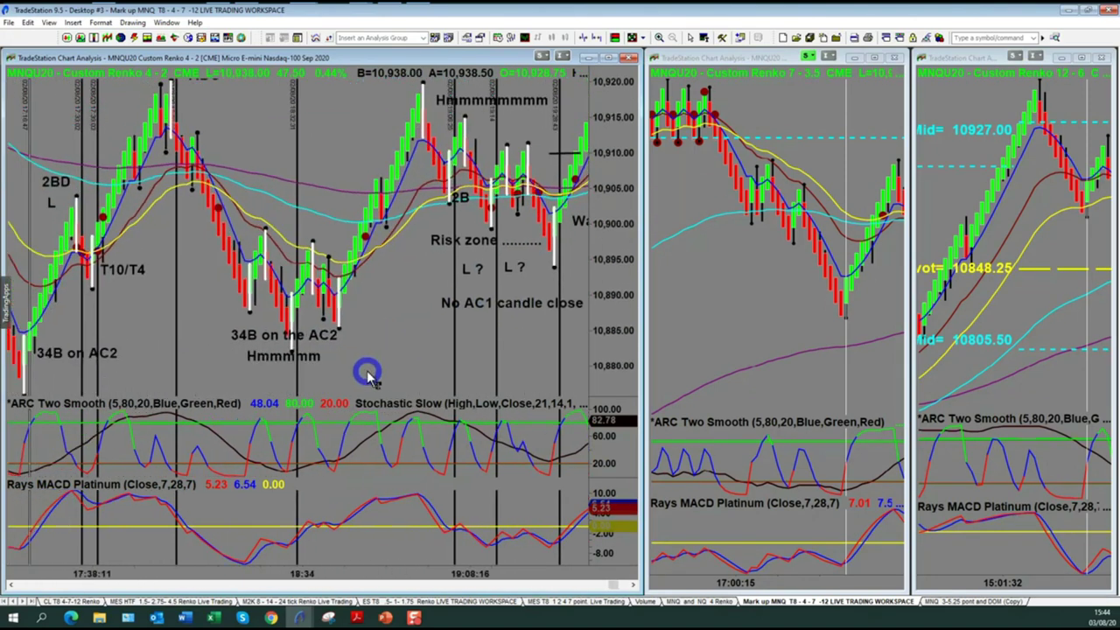
scroll(426, 252, "up", 1)
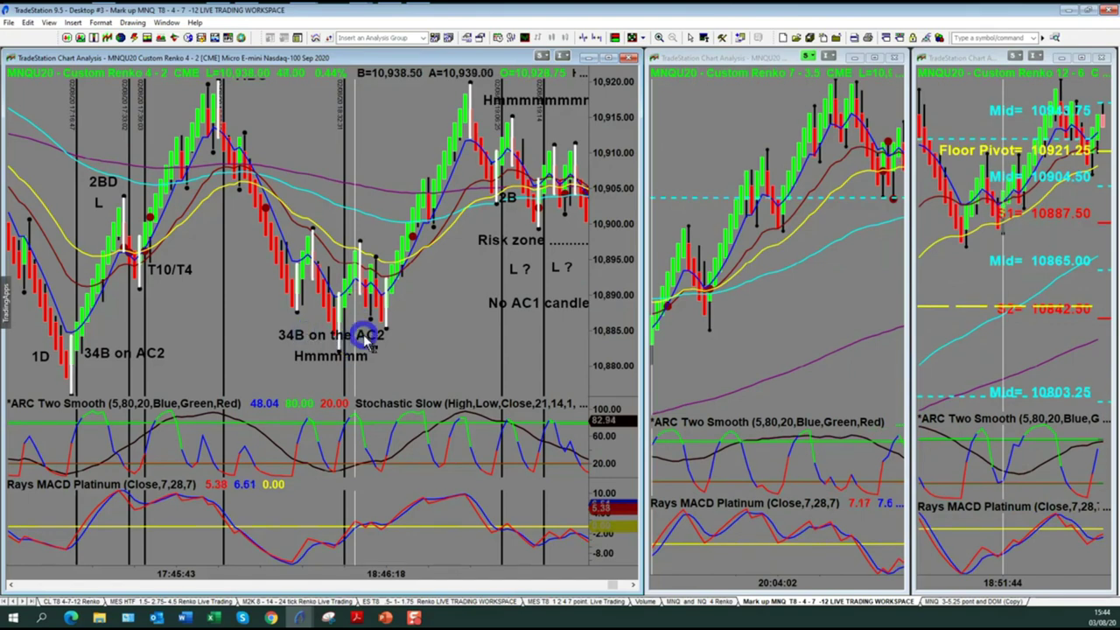
Examine the Risk zone, the 908.25 buy entry with its AC1 candle close note, and the T19 rise on the 4 - 2 chart.
scroll(368, 344, "down", 5)
scroll(366, 341, "down", 5)
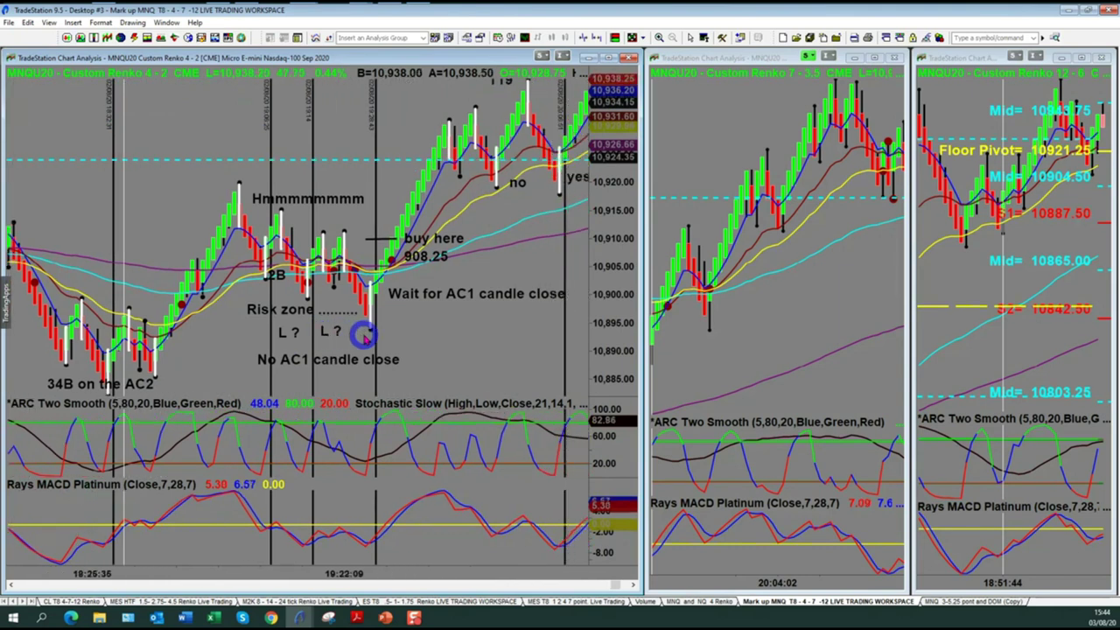
scroll(366, 335, "down", 3)
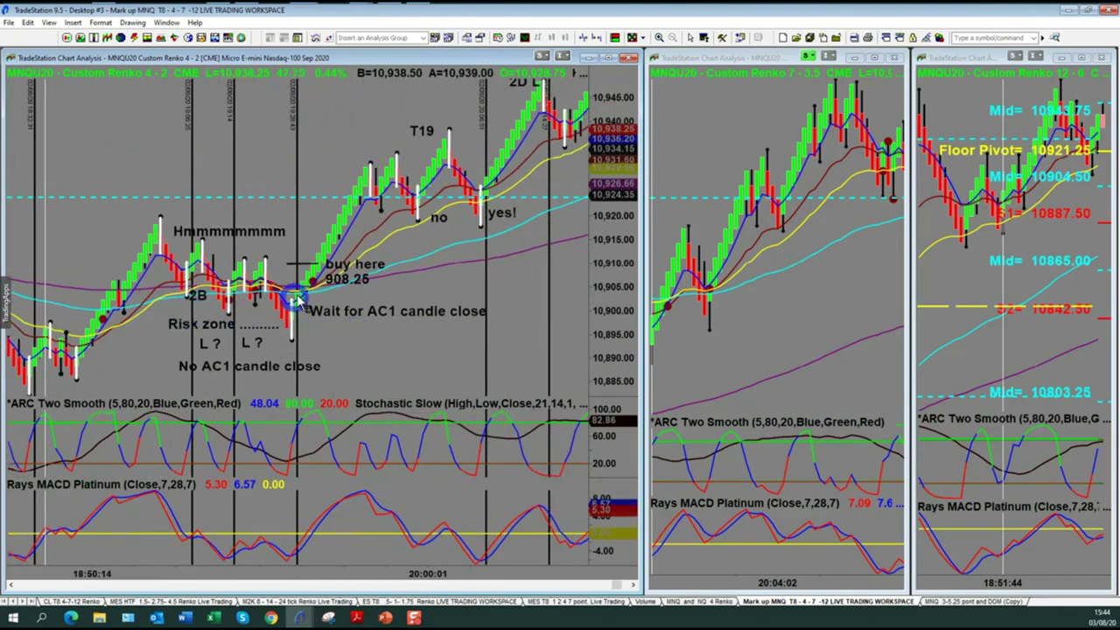
scroll(371, 480, "up", 2)
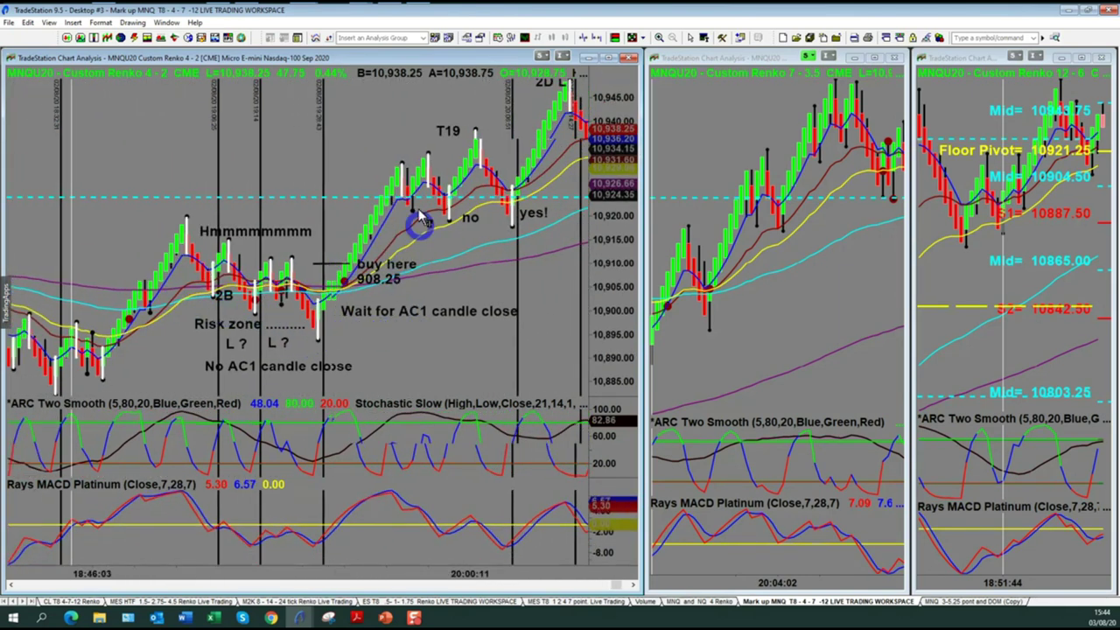
scroll(423, 220, "up", 4)
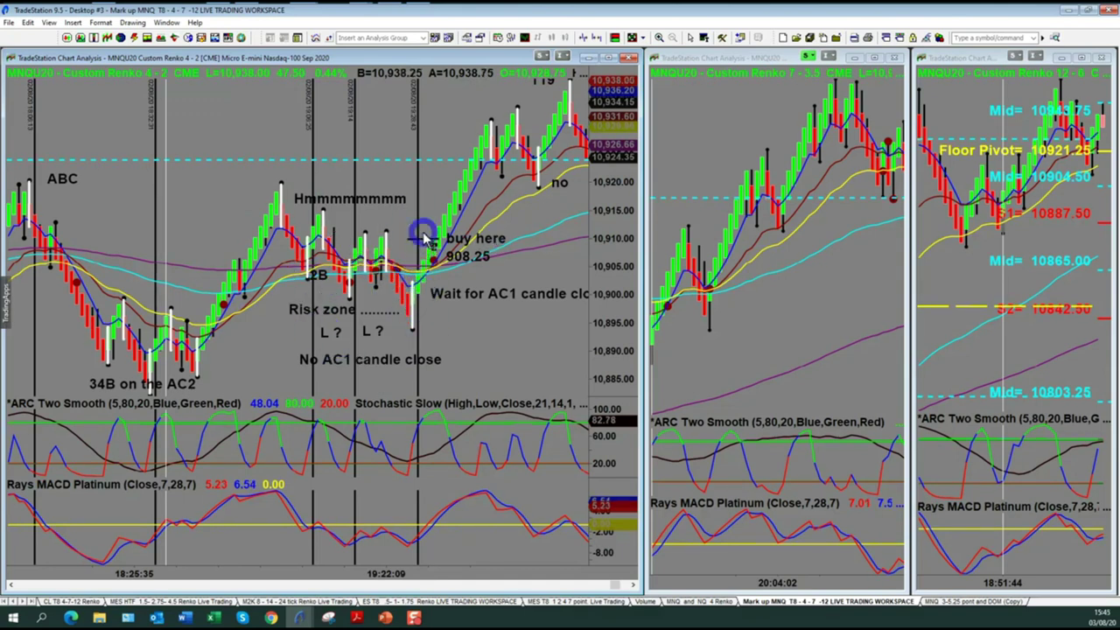
scroll(497, 265, "down", 5)
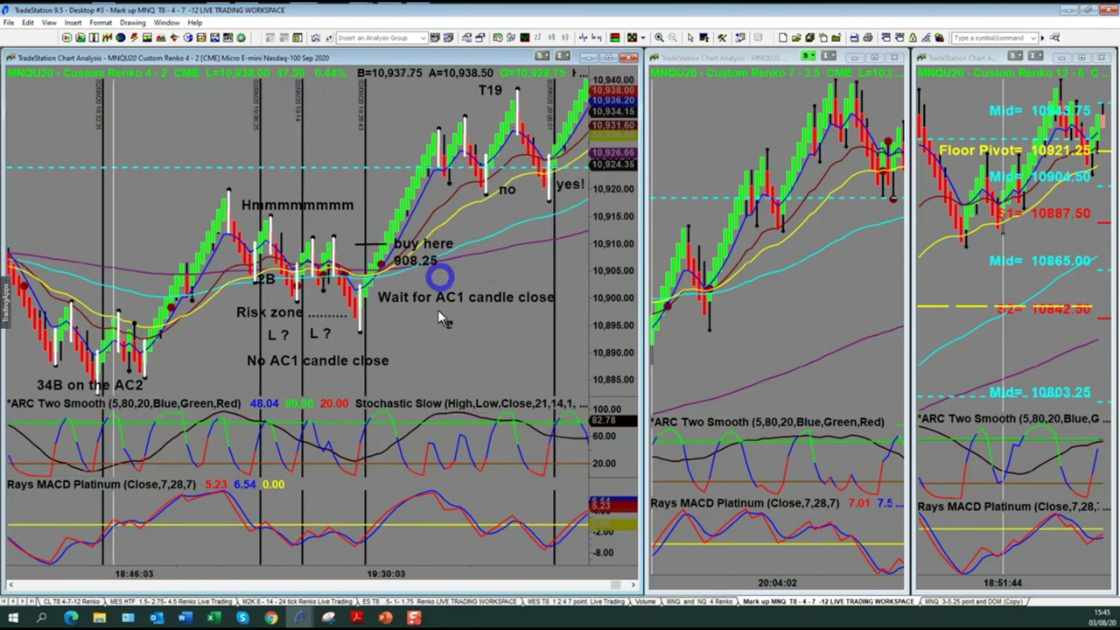
Retrace the 4 - 2 chart to the ABC and T10/T4 area, and follow it forward past the 908.25 buy entry to the no and yes! pullbacks.
scroll(442, 339, "up", 15)
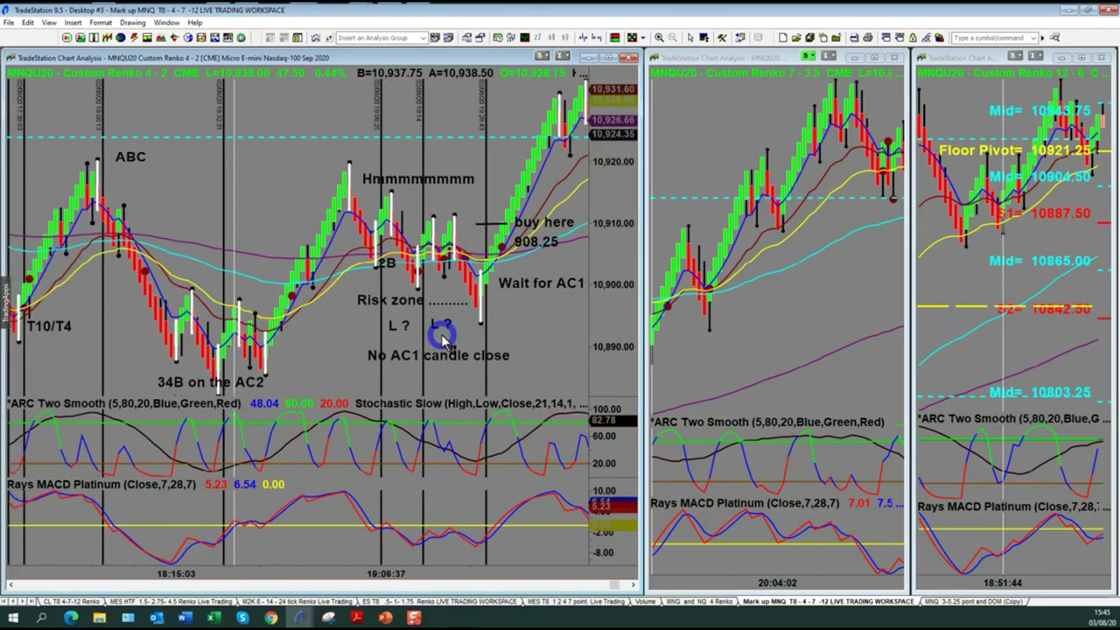
scroll(543, 236, "up", 4)
scroll(578, 228, "down", 3)
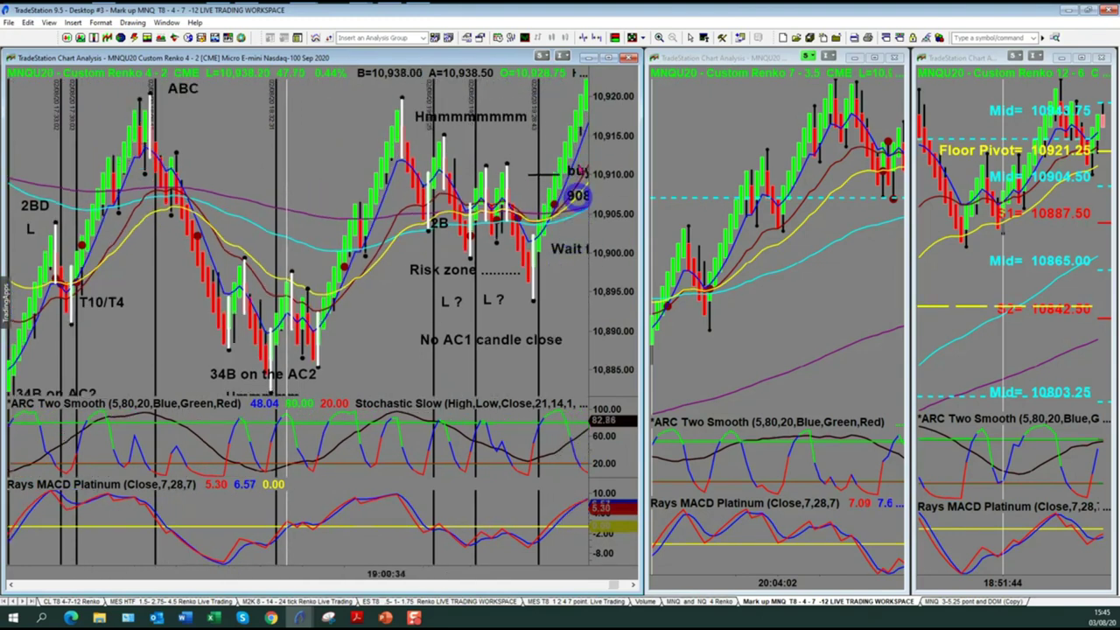
scroll(579, 237, "down", 6)
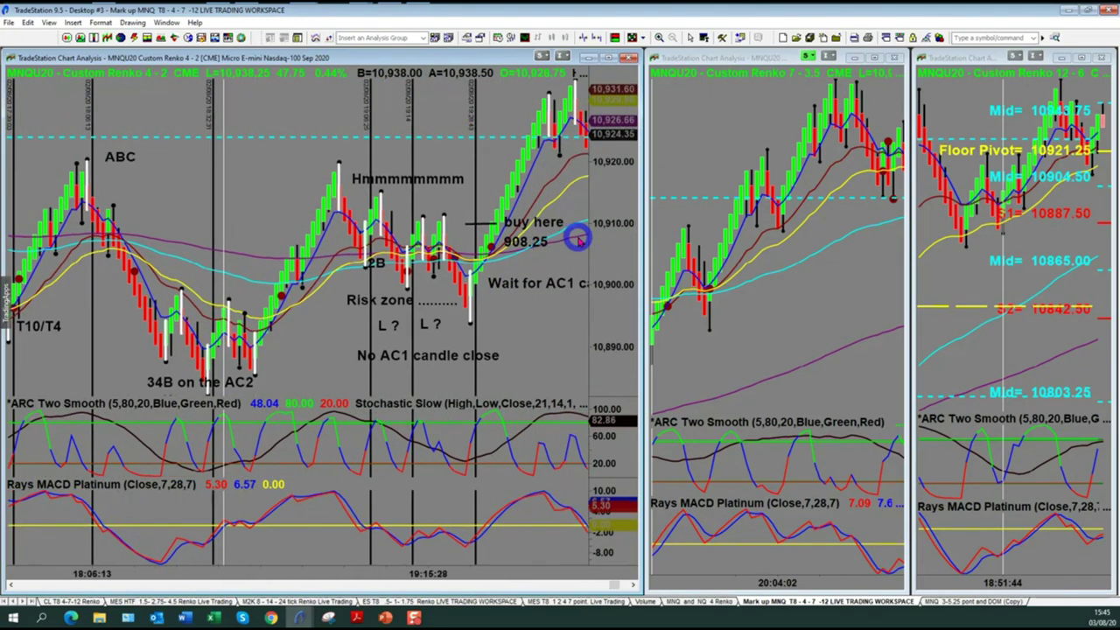
scroll(577, 238, "down", 3)
scroll(569, 235, "down", 3)
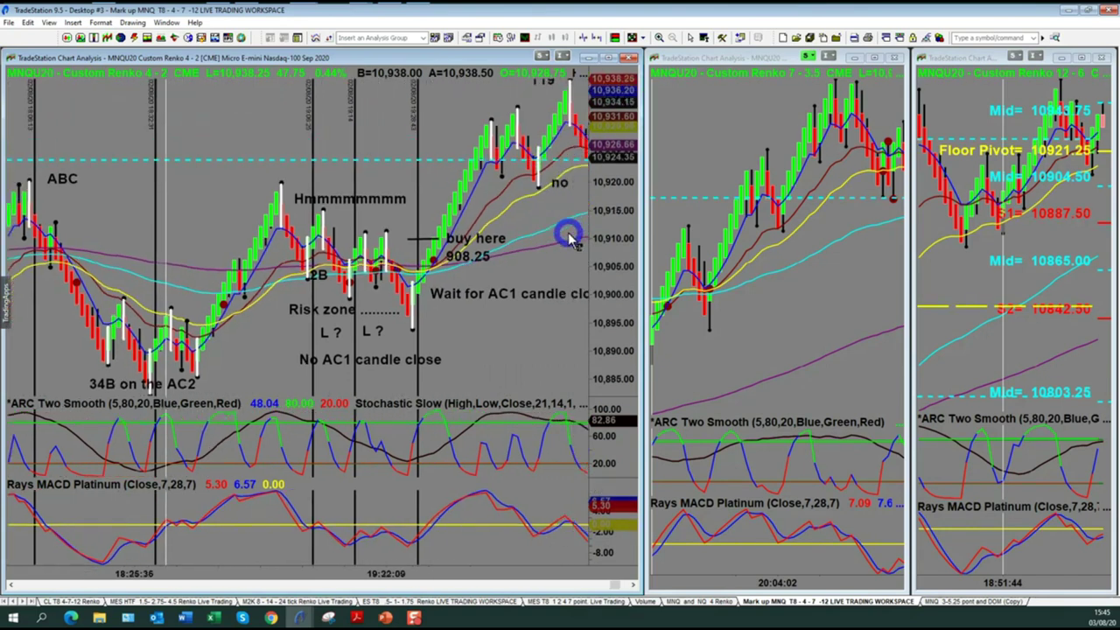
scroll(570, 237, "down", 2)
scroll(570, 238, "down", 4)
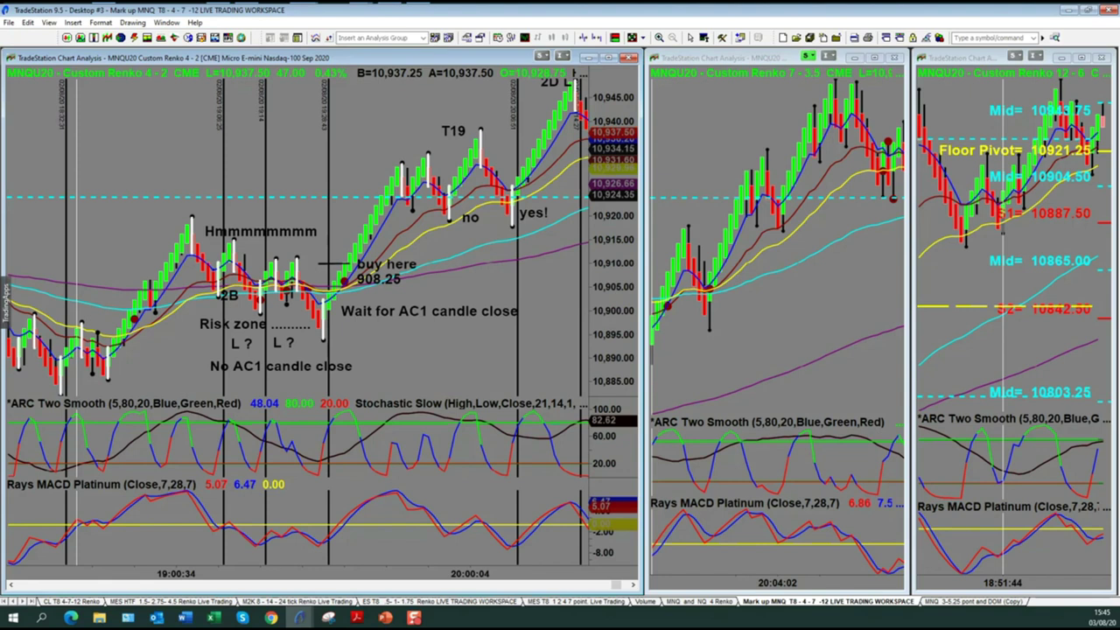
Check the lowest swing on the Renko 3 - 1.5 chart in the MNQ 3-5.25 pont and DOM (Copy) workspace, and return to the mark-up workspace.
left_click(971, 601)
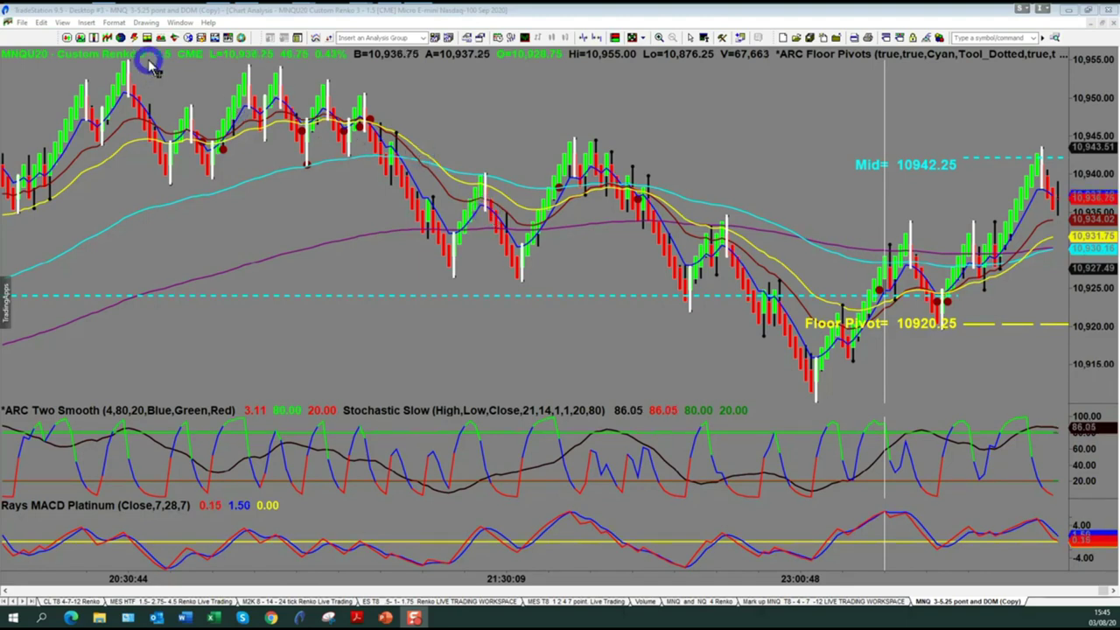
left_click(148, 66)
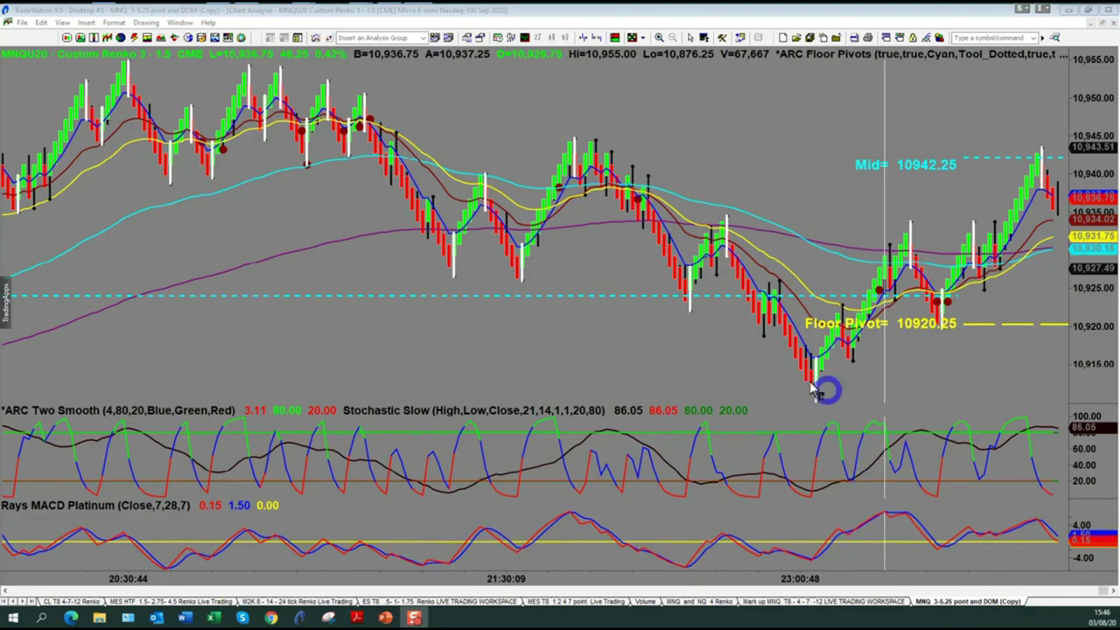
left_click(797, 601)
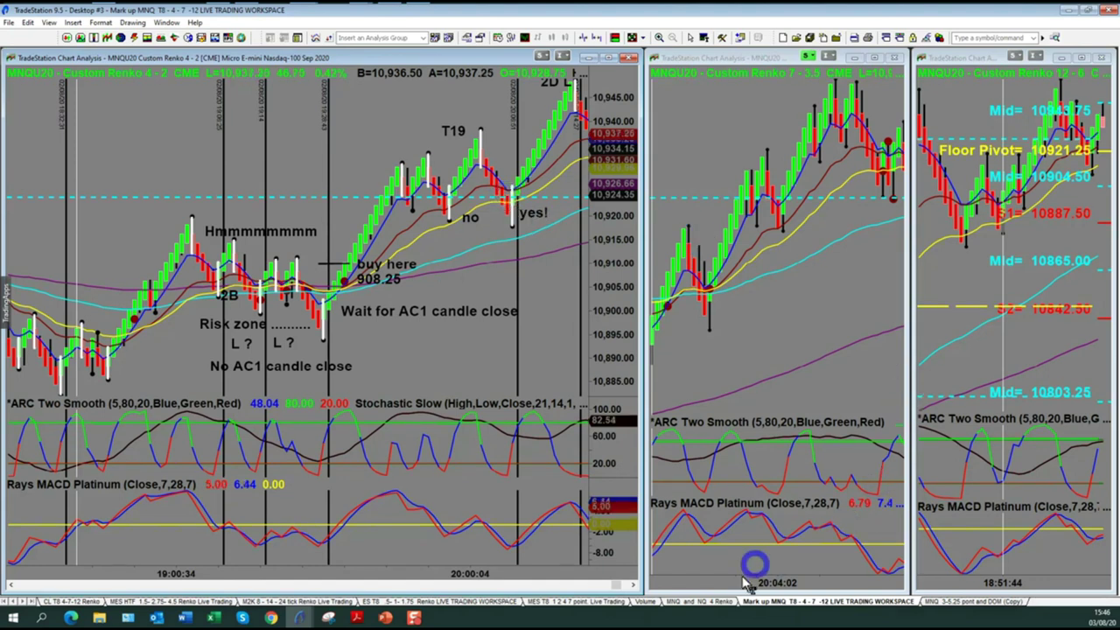
Open the MNQ and NQ 4 Renko workspace and examine the low before 23:10:14 on the MNQ 4 - 2 chart beside the NQ chart.
left_click(693, 600)
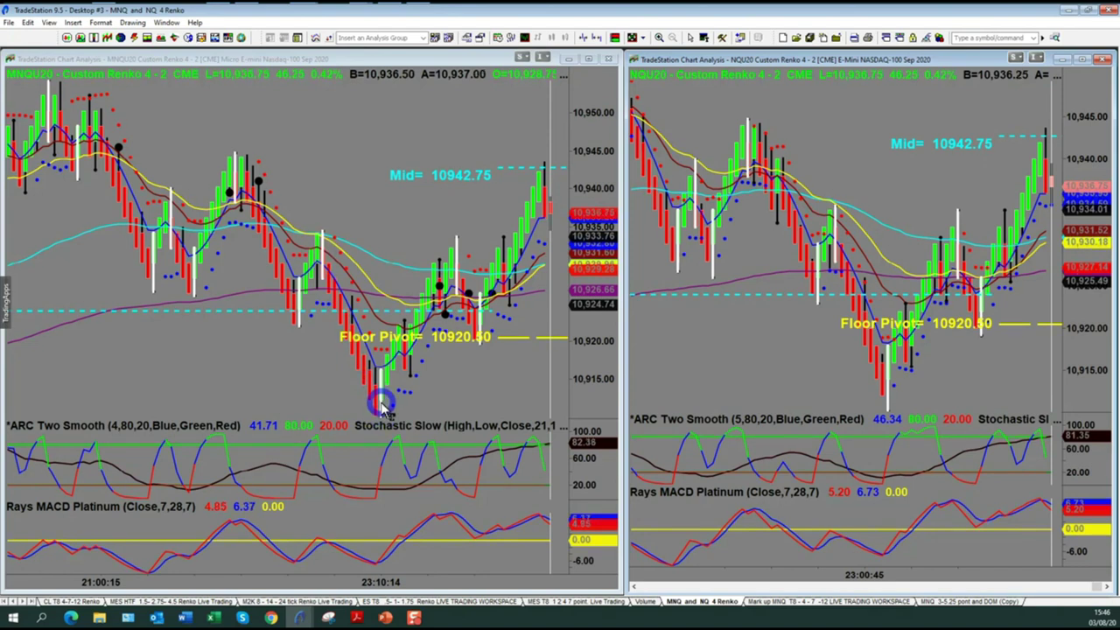
left_click(383, 407)
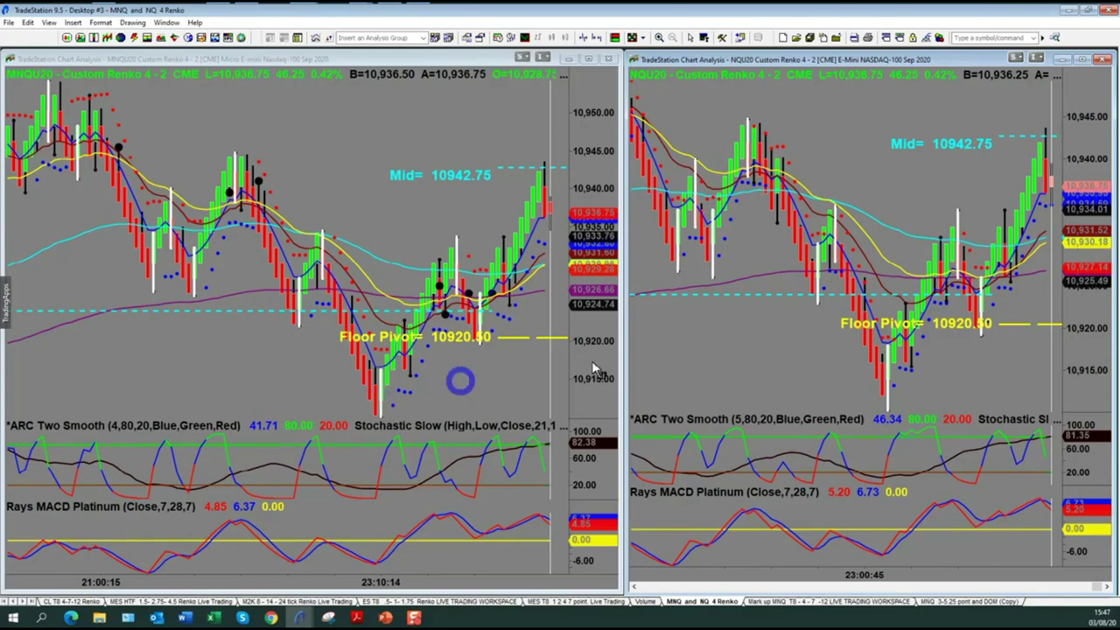
left_click(422, 364)
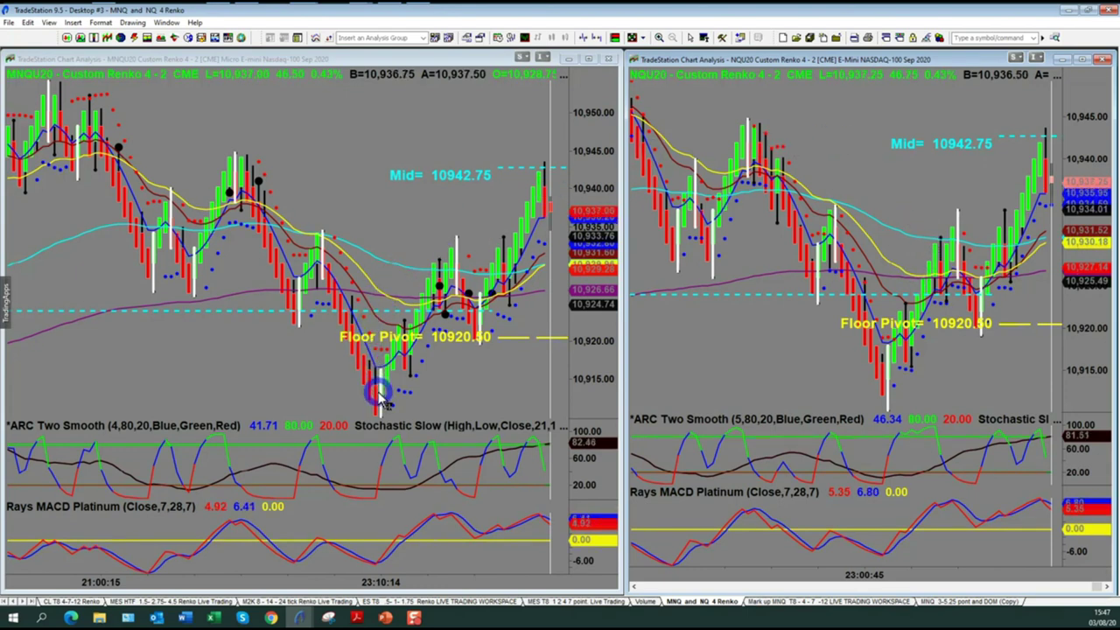
Switch to the Compound contract calculator workbook in Excel, set the contract value to 1700, and return to the TradeStation charts.
left_click(212, 618)
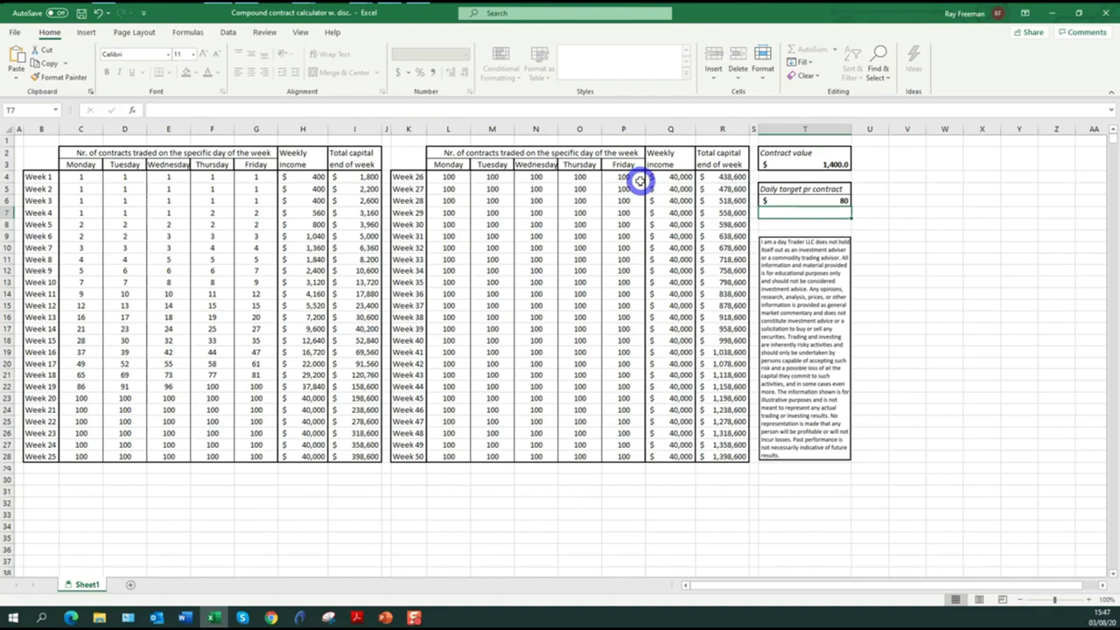
left_click(807, 163)
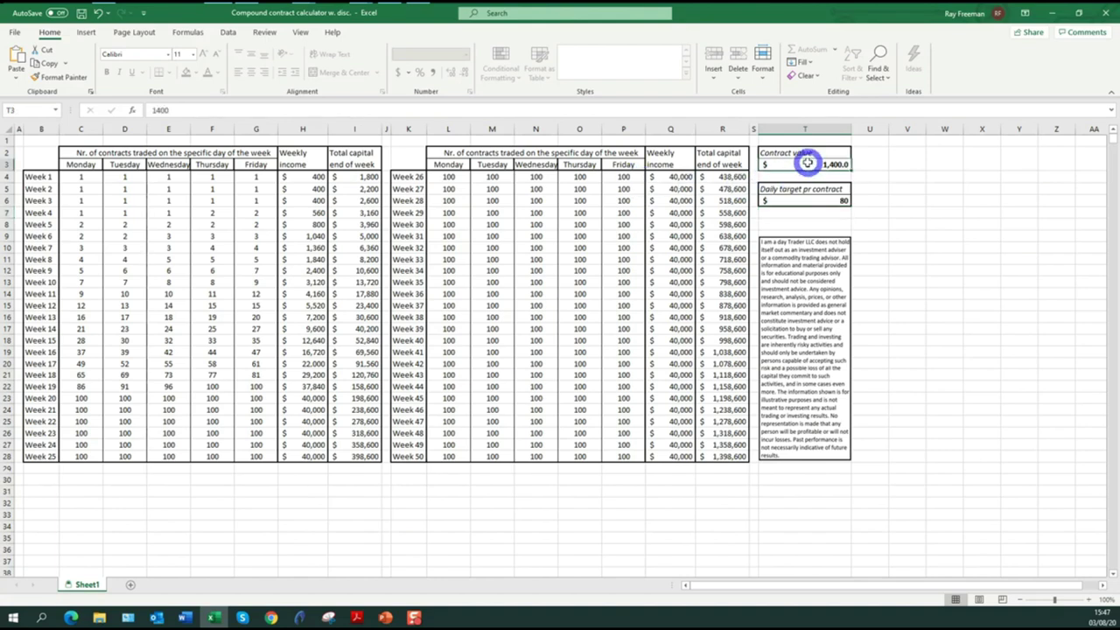
type("1700")
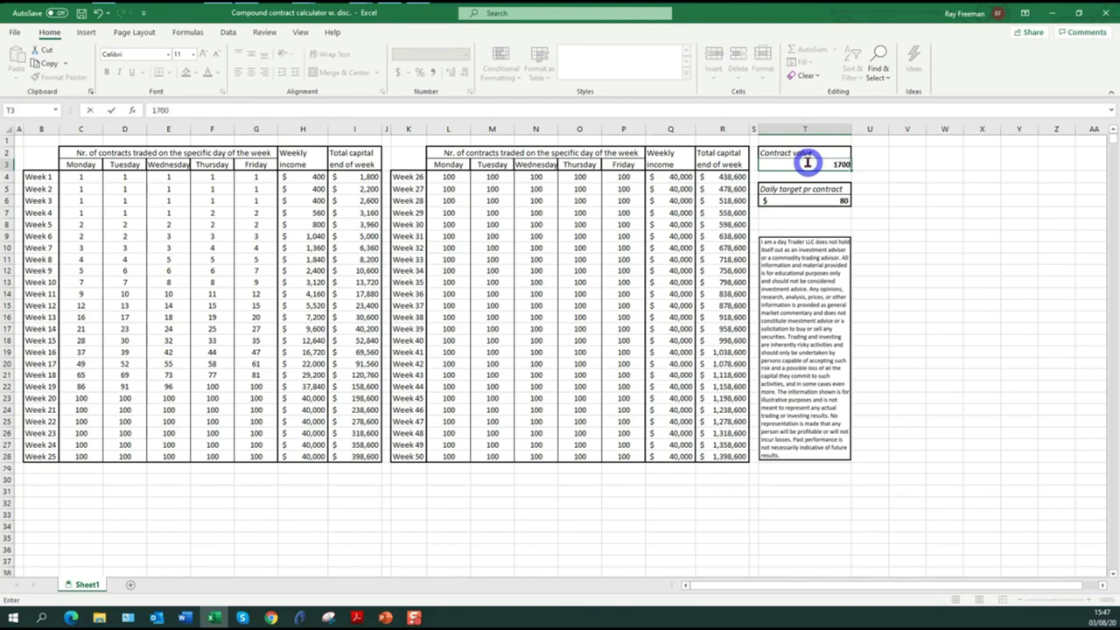
key("Return")
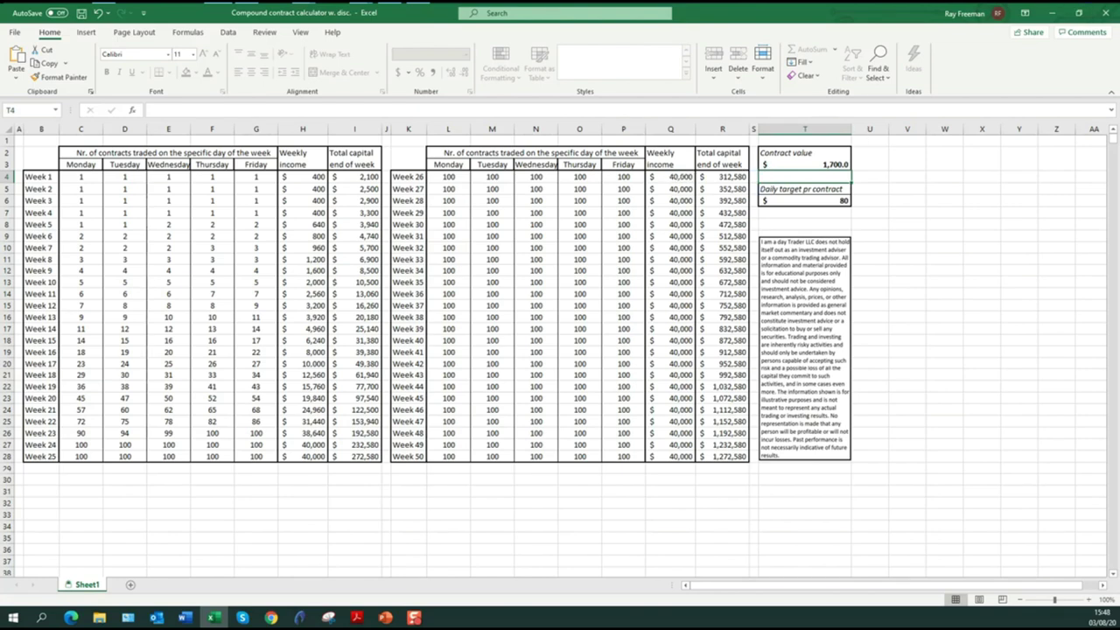
left_click(1051, 14)
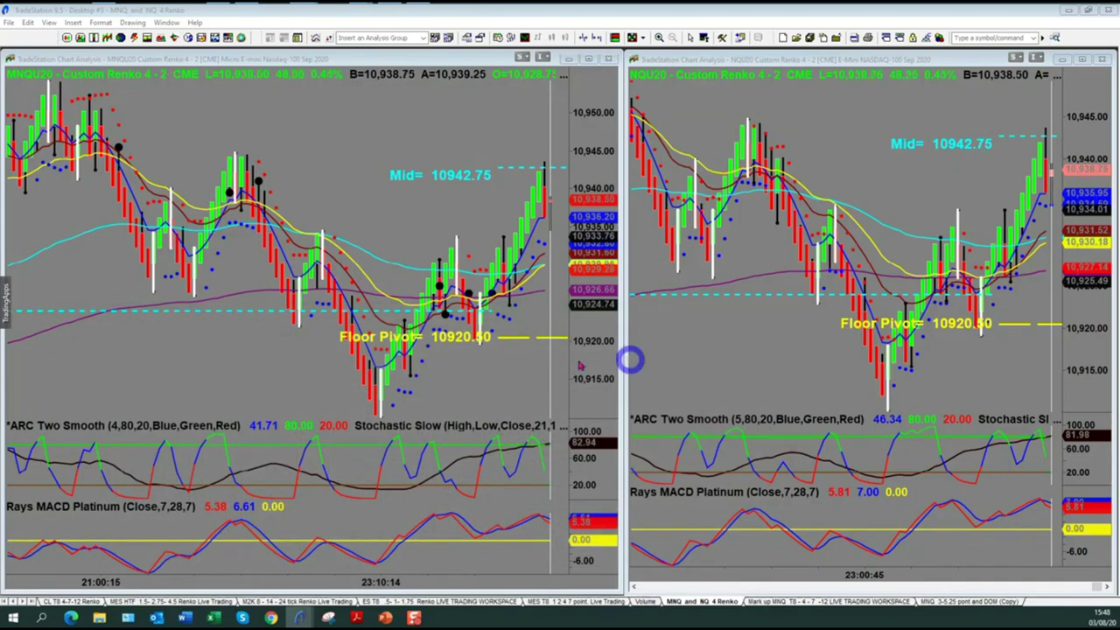
Check the MNQ 4 - 2 chart, and open the ES T8 .5- 1- 1.75 Renko LIVE TRADING WORKSPACE to examine the ESU20 0.5 - 0.25 chart.
left_click(335, 166)
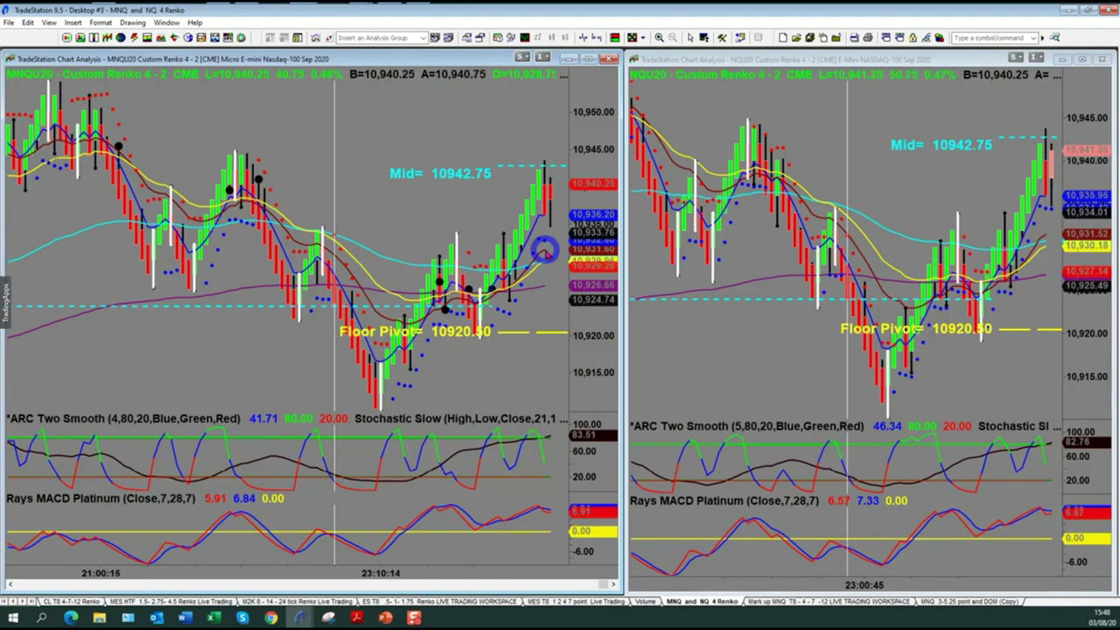
left_click(433, 599)
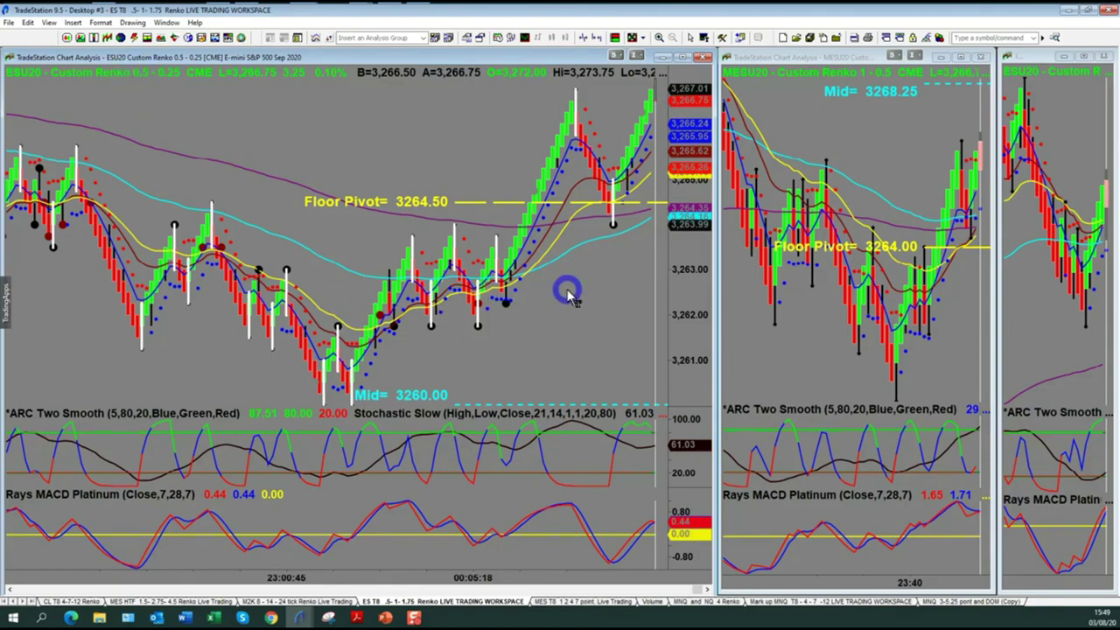
mouse_move(622, 320)
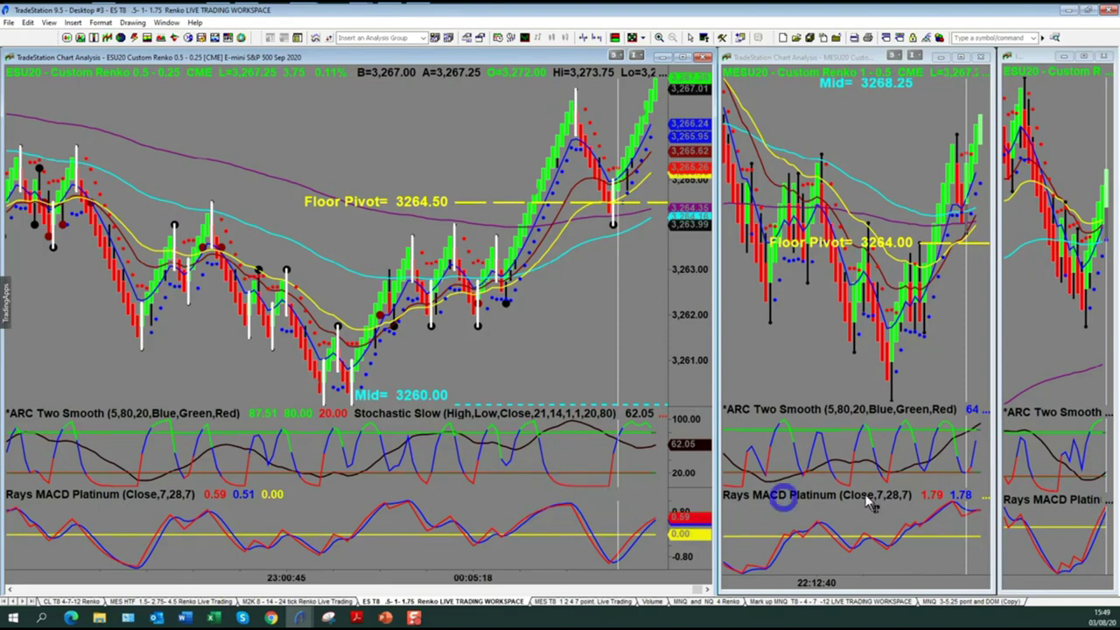
Narrow the MESU20 Renko 1 - 0.5 chart window and widen the neighbouring ESU20 chart window into the freed space.
left_click_drag(993, 354, 982, 354)
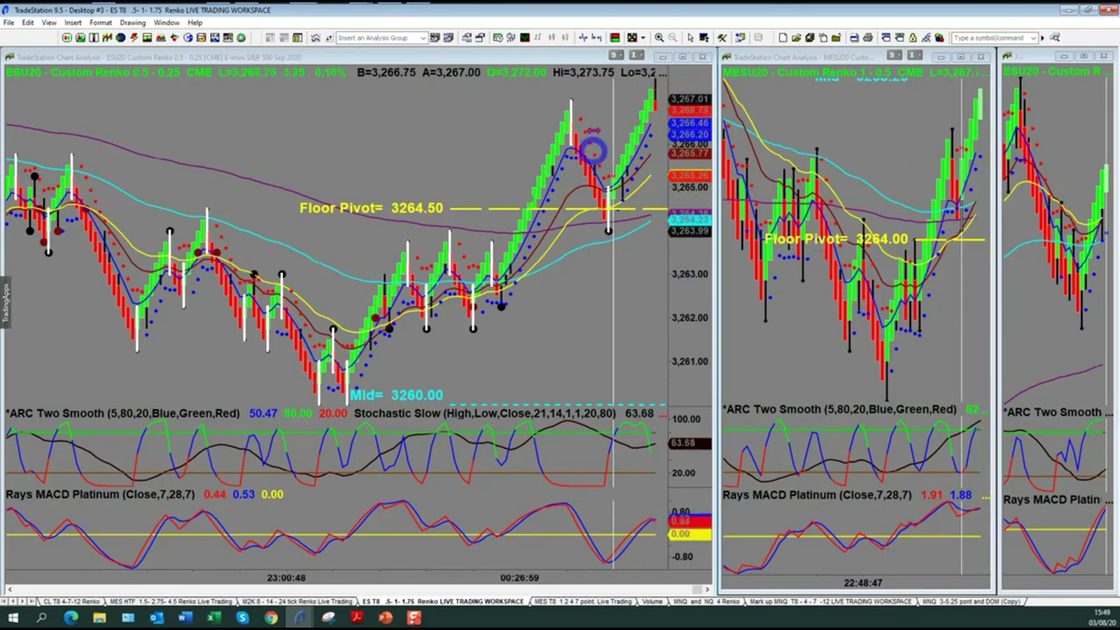
left_click_drag(993, 353, 962, 342)
left_click(1007, 339)
left_click(654, 122)
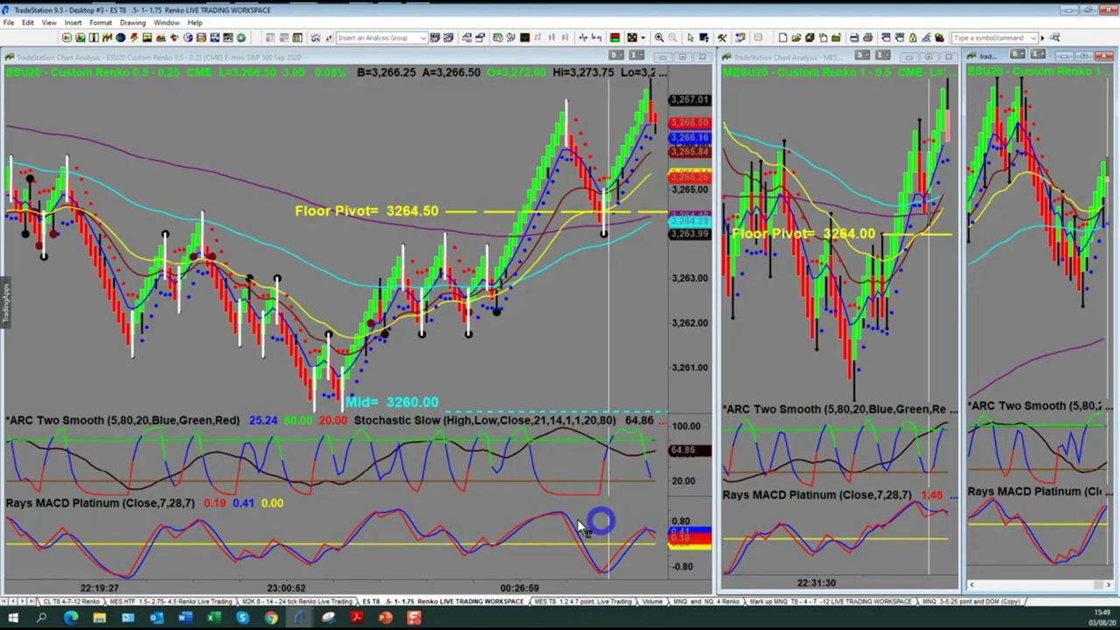